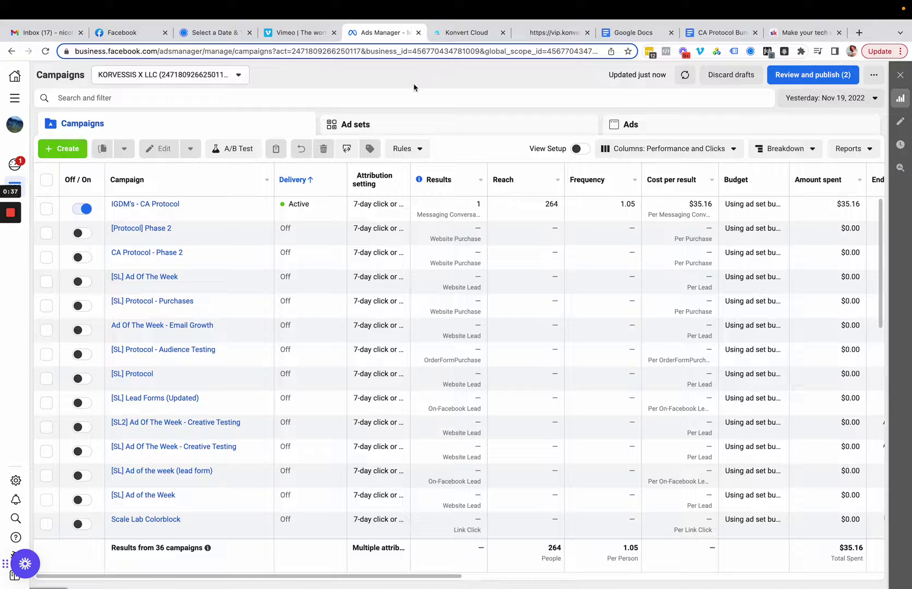
Check the Yesterday preset in the date range of the campaign report.
click(871, 97)
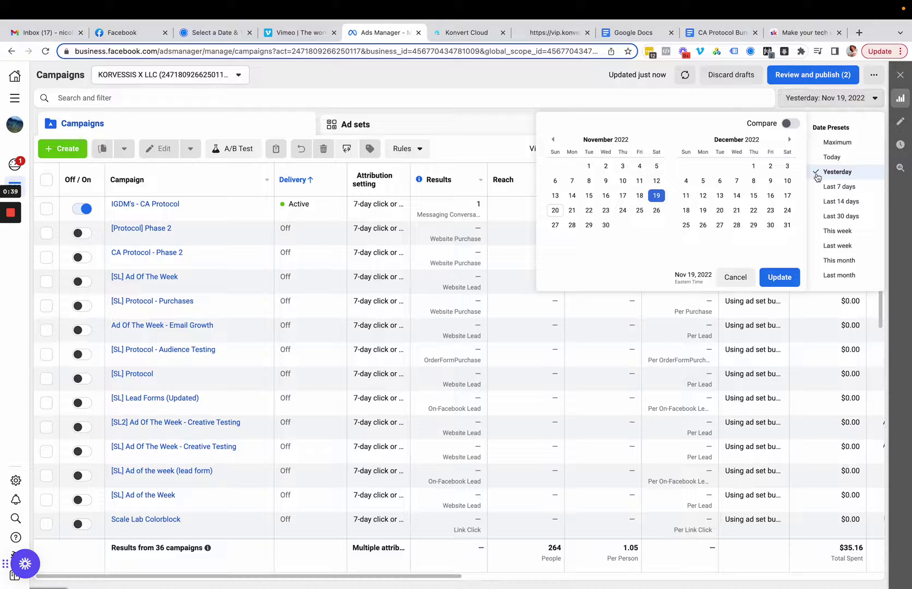
click(506, 82)
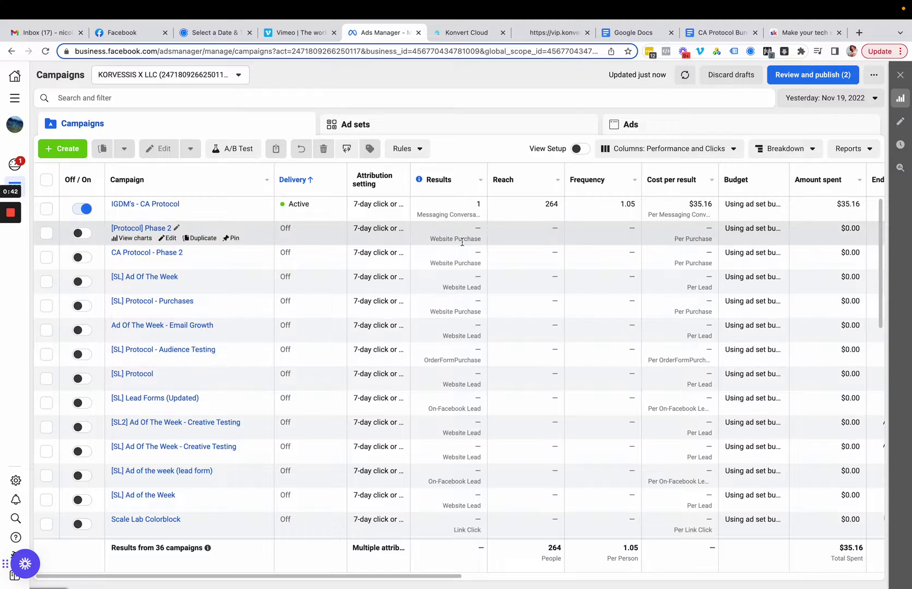
click(813, 97)
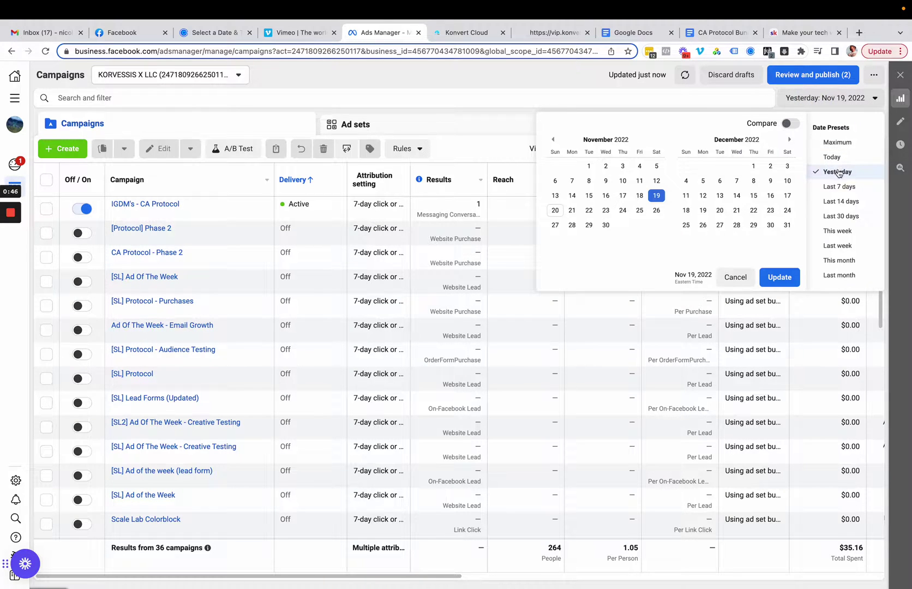
click(833, 173)
click(665, 88)
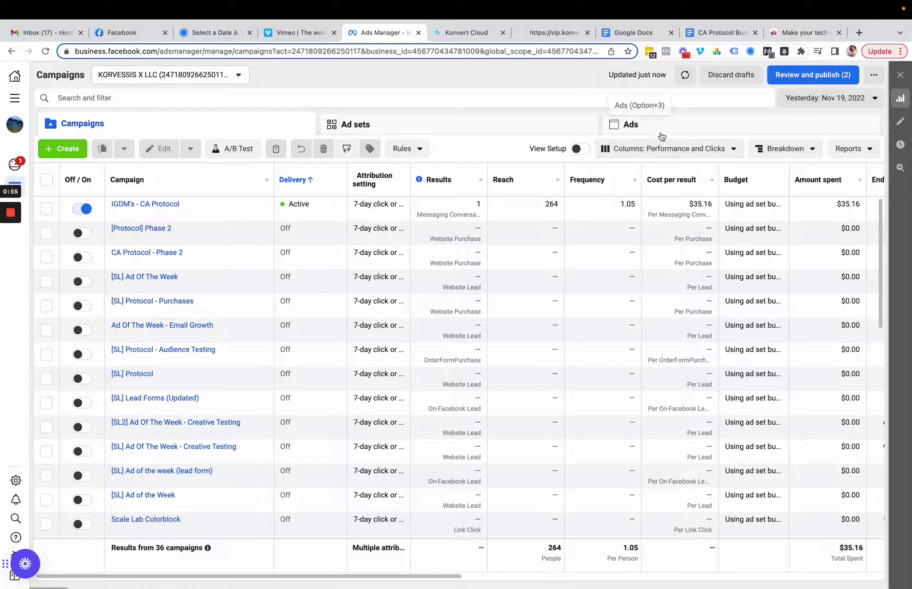
Apply the Main Metrics column preset to the campaigns table and look through its cost and click-through columns.
click(655, 153)
click(652, 149)
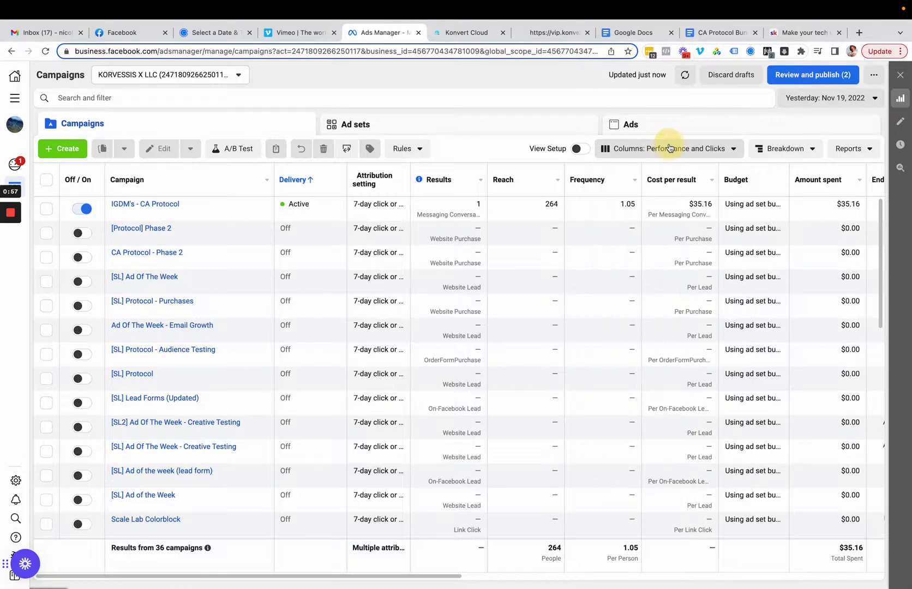
click(658, 148)
click(669, 148)
click(669, 148)
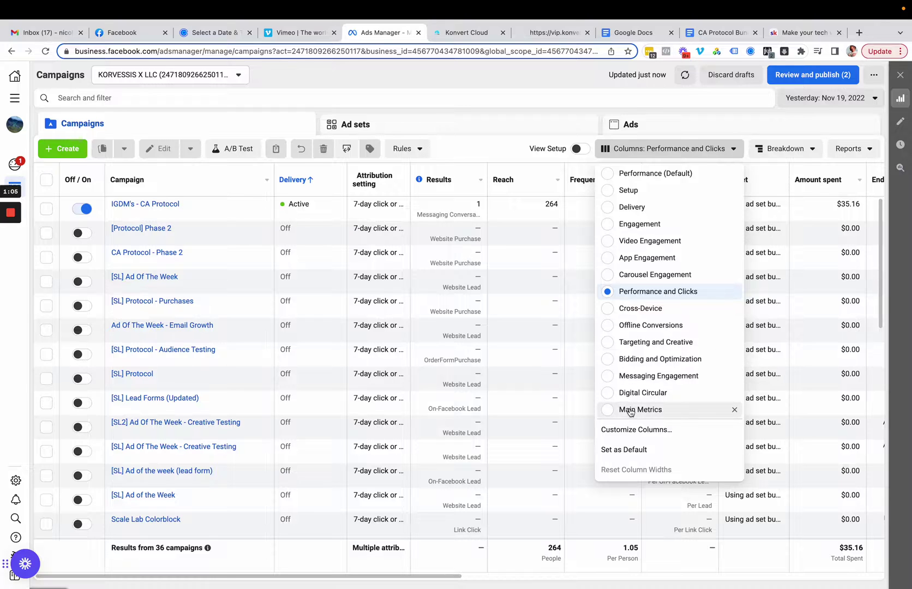
click(613, 414)
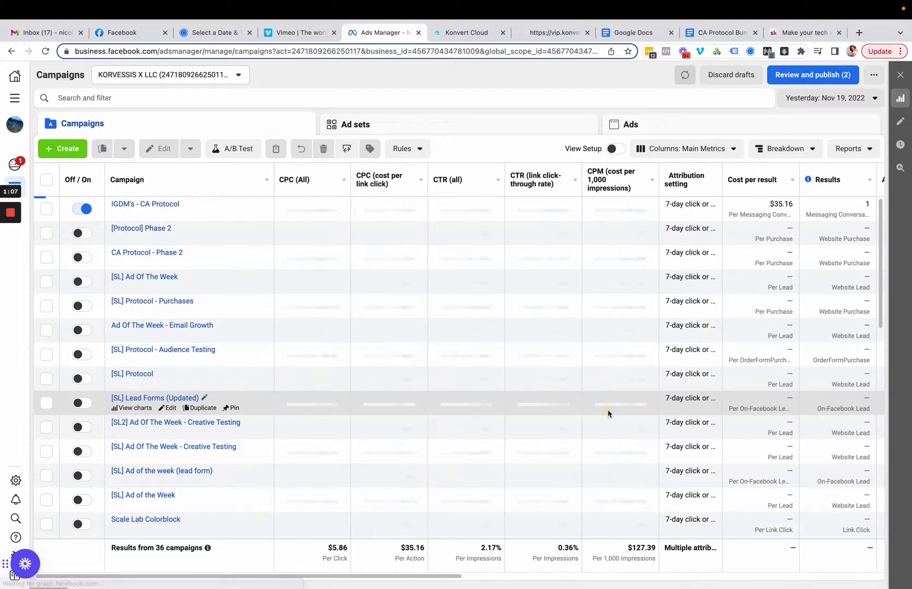
scroll(667, 324, right, 3)
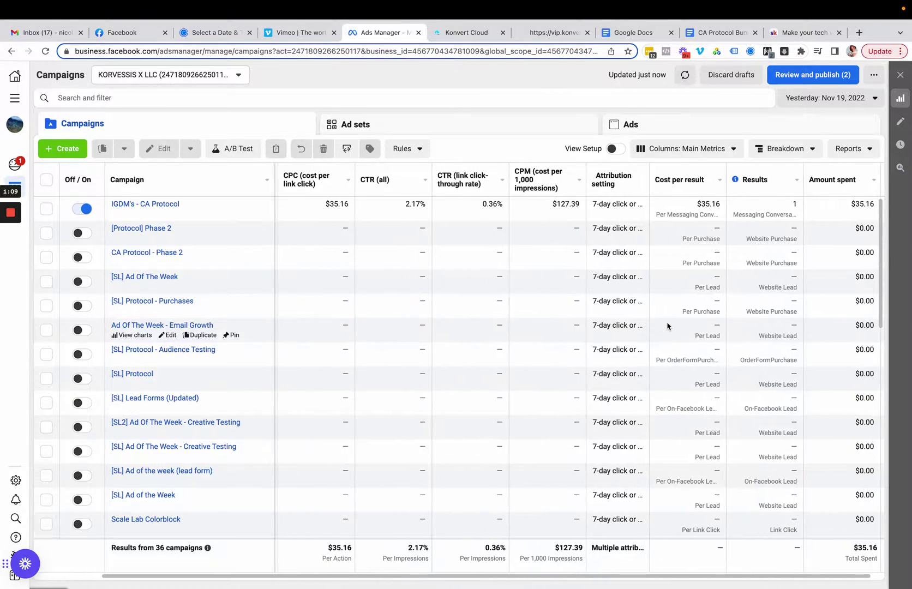
scroll(667, 325, left, 3)
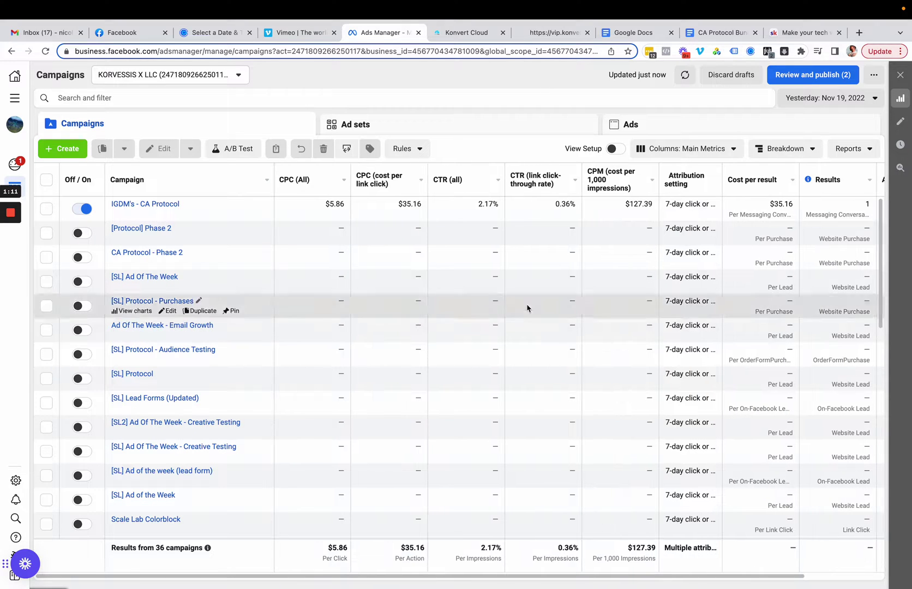
Add the CG / KEY KPI custom metric to the selected columns in the column customization.
click(729, 149)
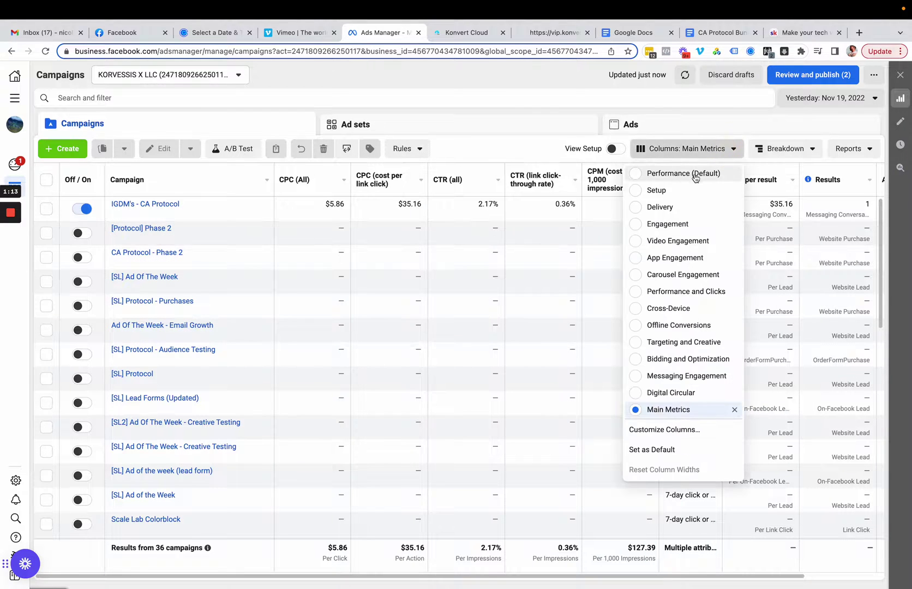
click(660, 430)
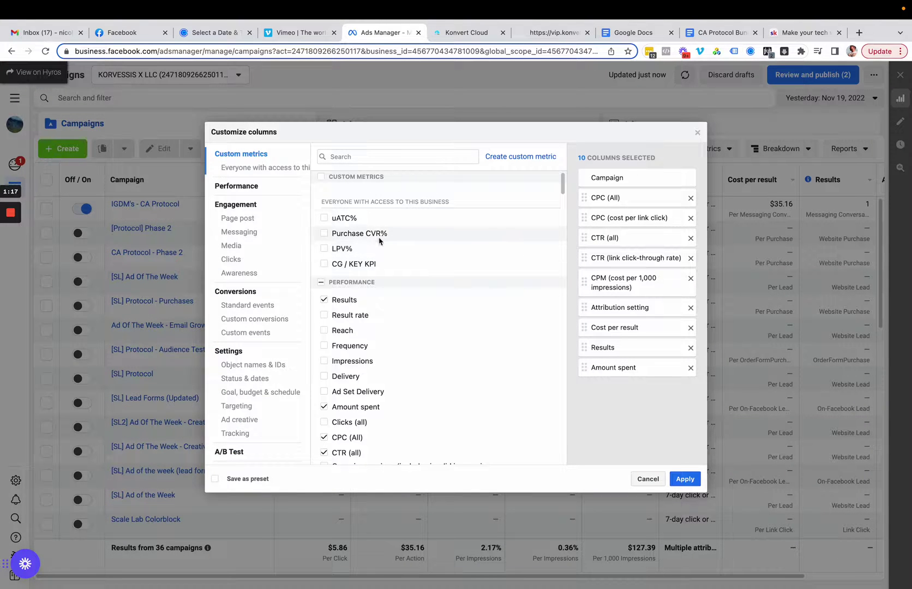
mouse_move(379, 241)
mouse_move(361, 267)
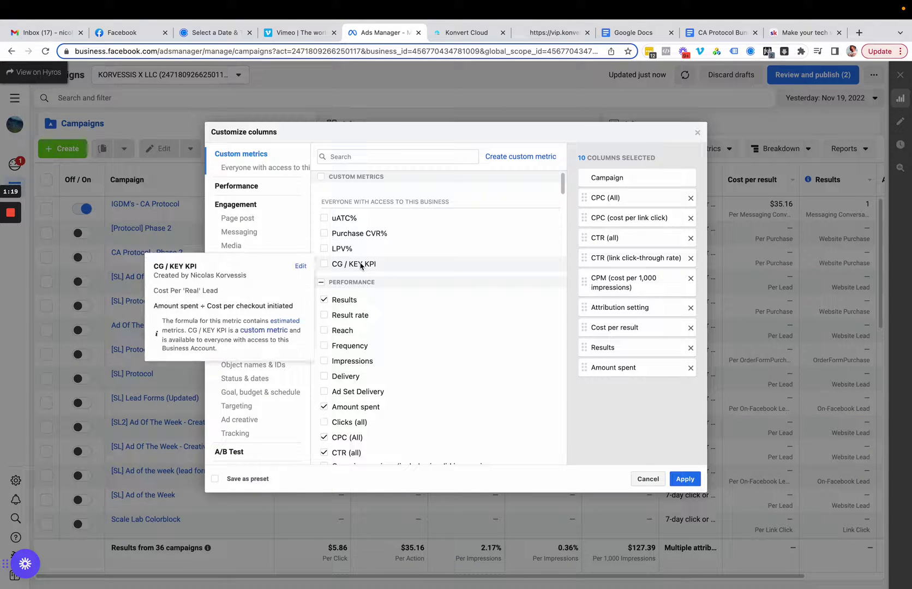
click(324, 264)
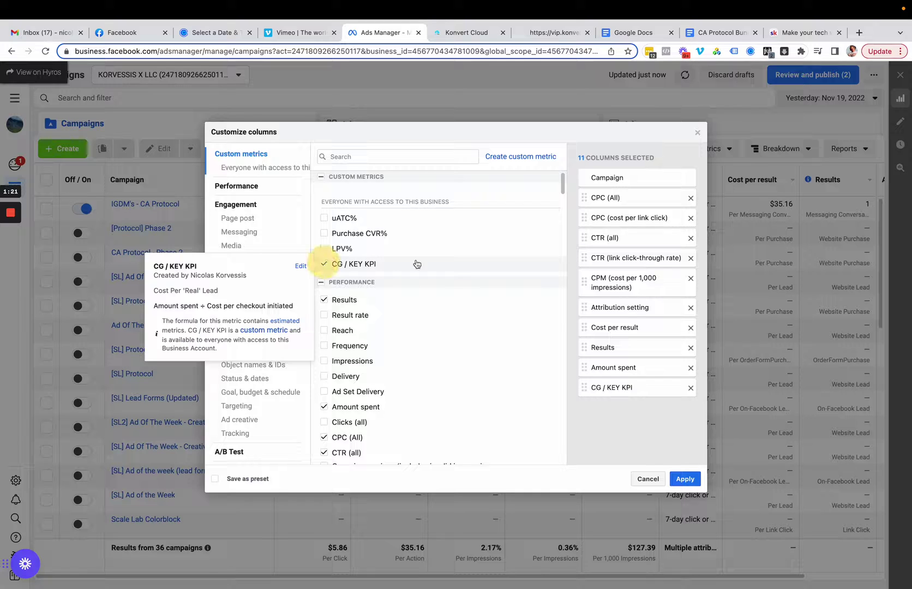
scroll(360, 312, down, 1)
scroll(376, 357, up, 1)
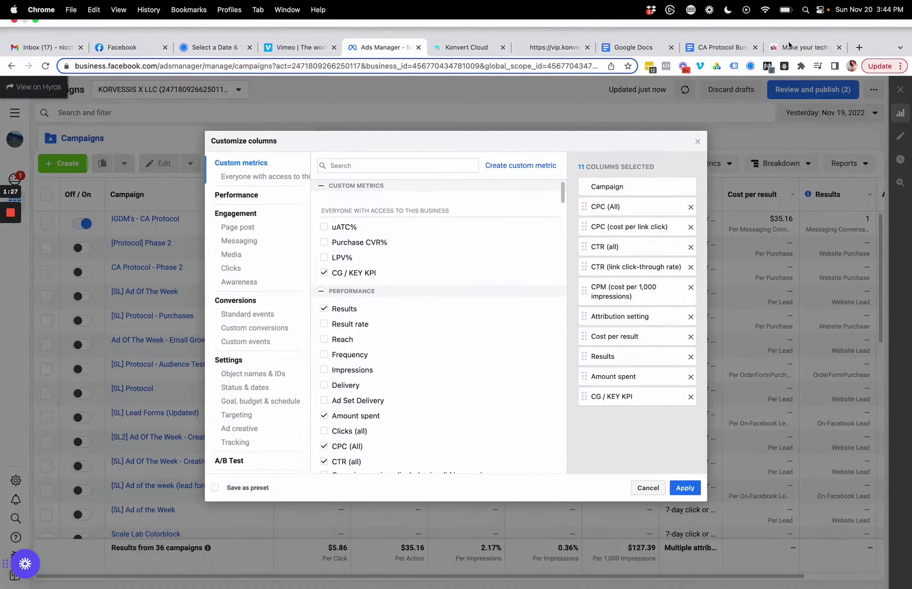
Switch to the Skool classroom and close the Daily Workflow module settings, discarding the unsaved changes.
click(781, 45)
click(711, 145)
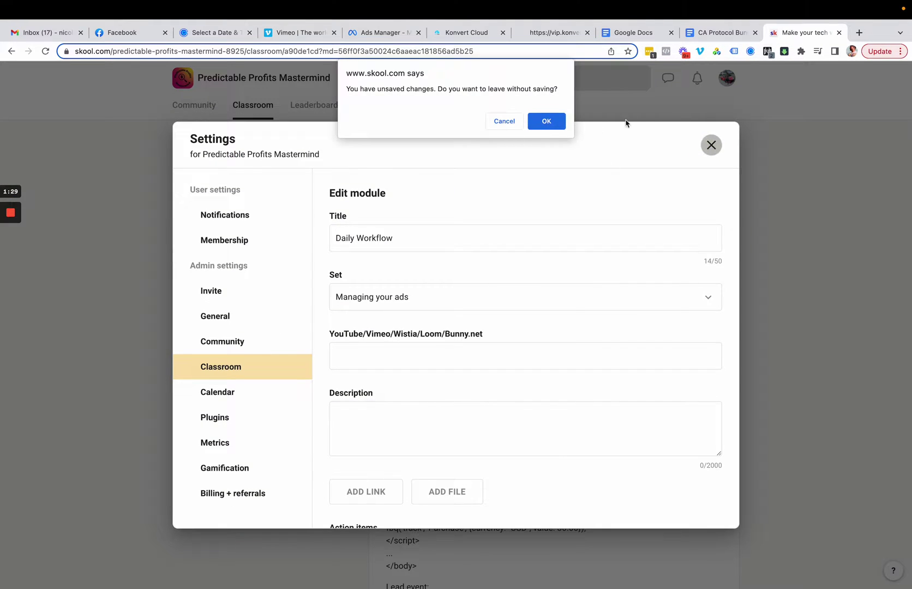
click(561, 35)
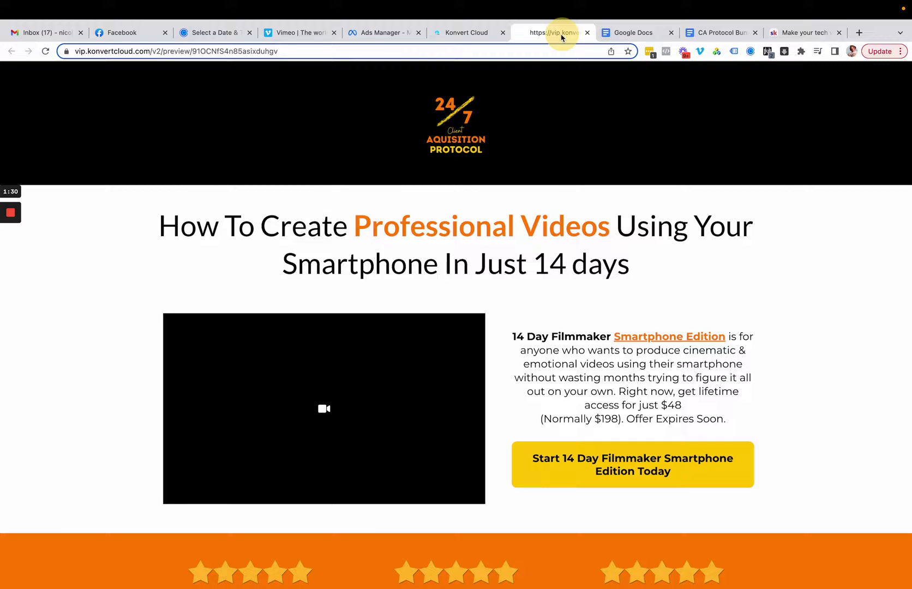
click(808, 34)
click(711, 145)
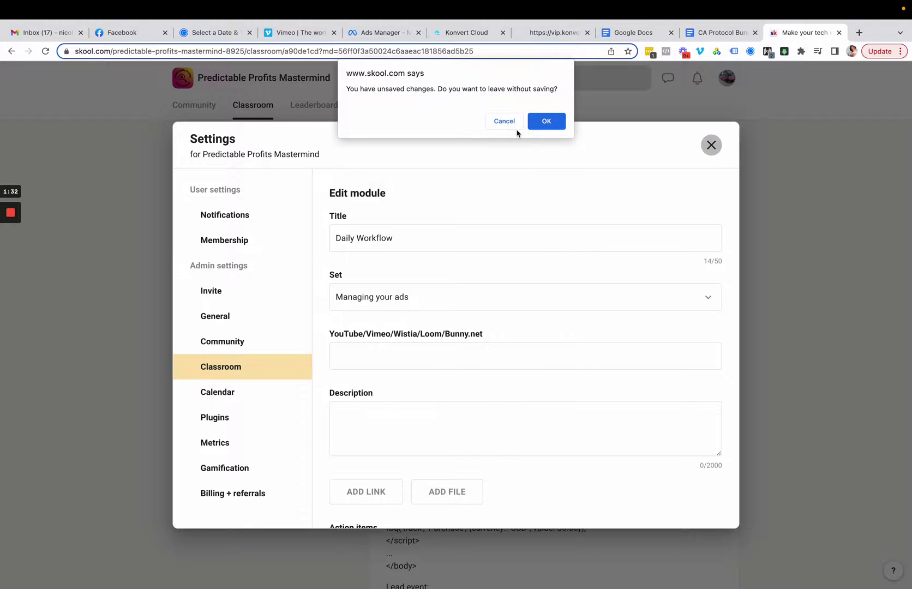
click(546, 120)
Open the FB ads and funnels cheatsheet from the Ad Checklists lesson and find its platform overview section.
click(186, 238)
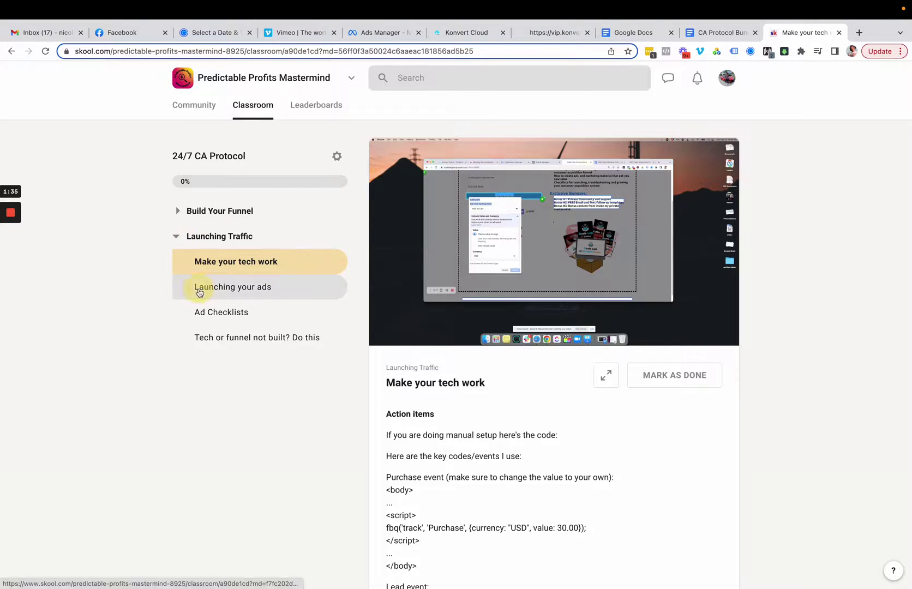
click(204, 311)
click(448, 461)
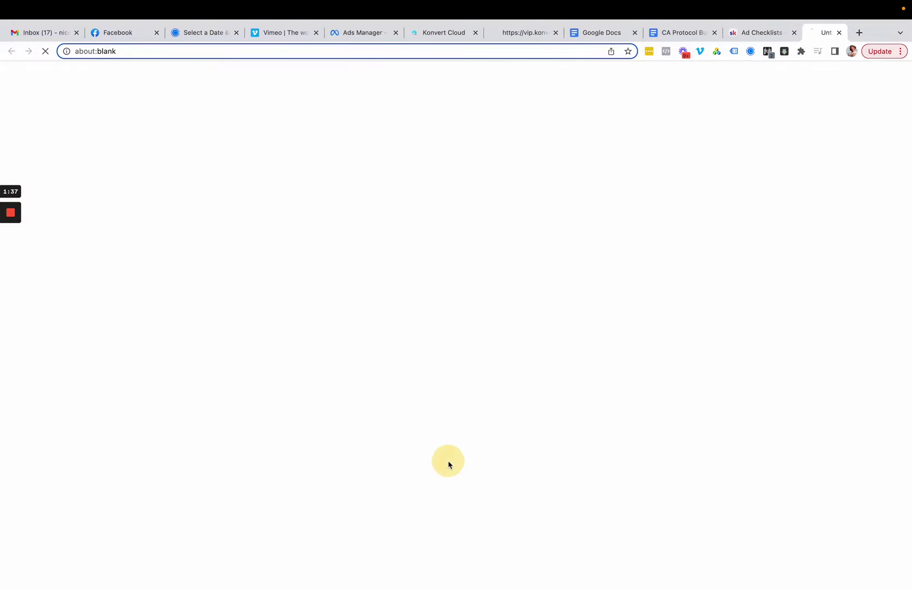
scroll(459, 263, down, 5)
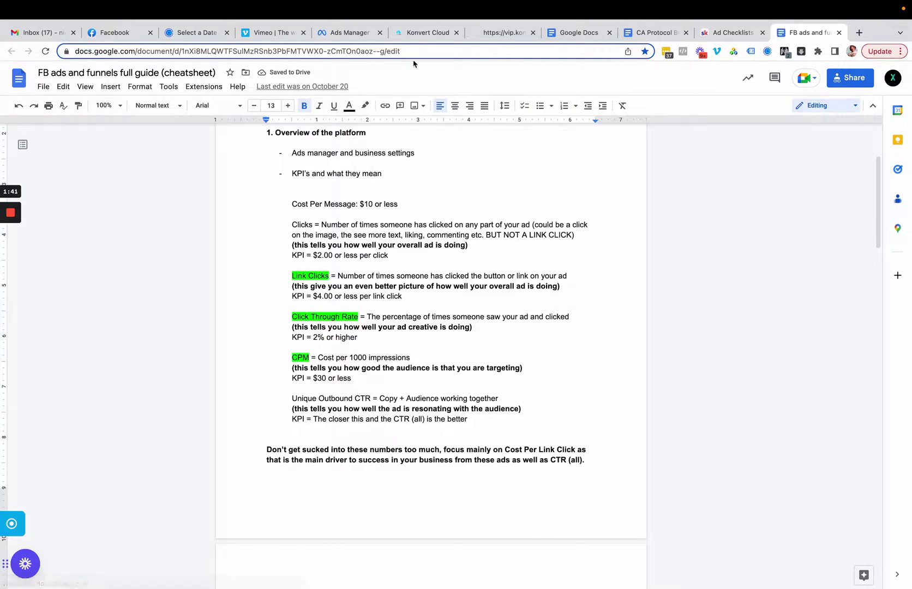
Move the Ads Manager tab beside the cheatsheet, and examine the cheatsheet's KPI definitions for clicks, link clicks, CPM, outbound CTR and cost per message.
drag(355, 33, 726, 32)
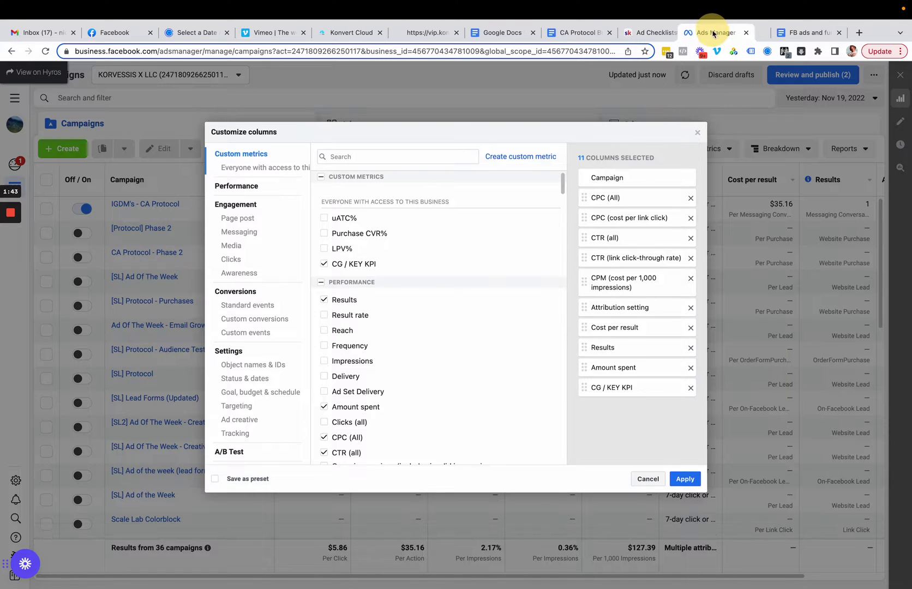
click(809, 33)
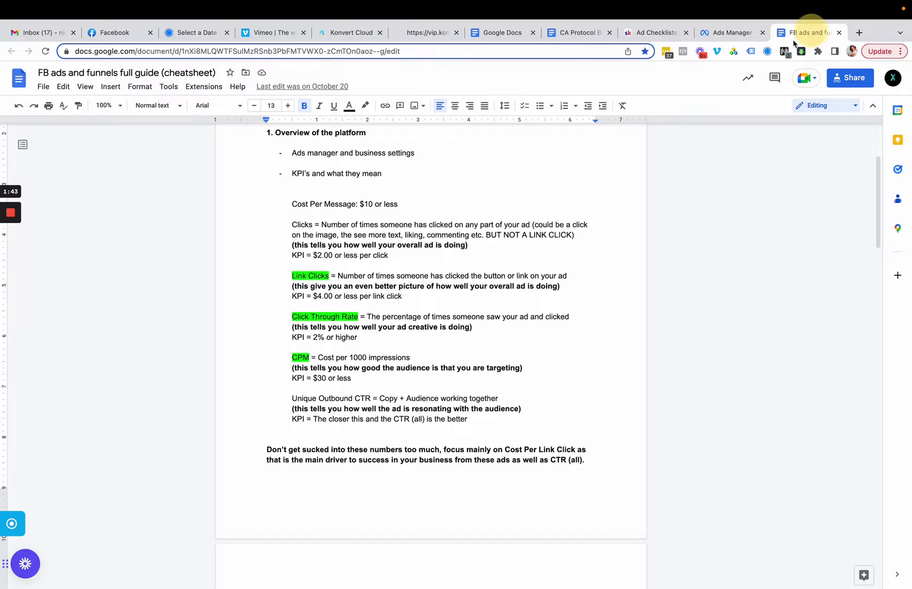
click(332, 220)
click(296, 276)
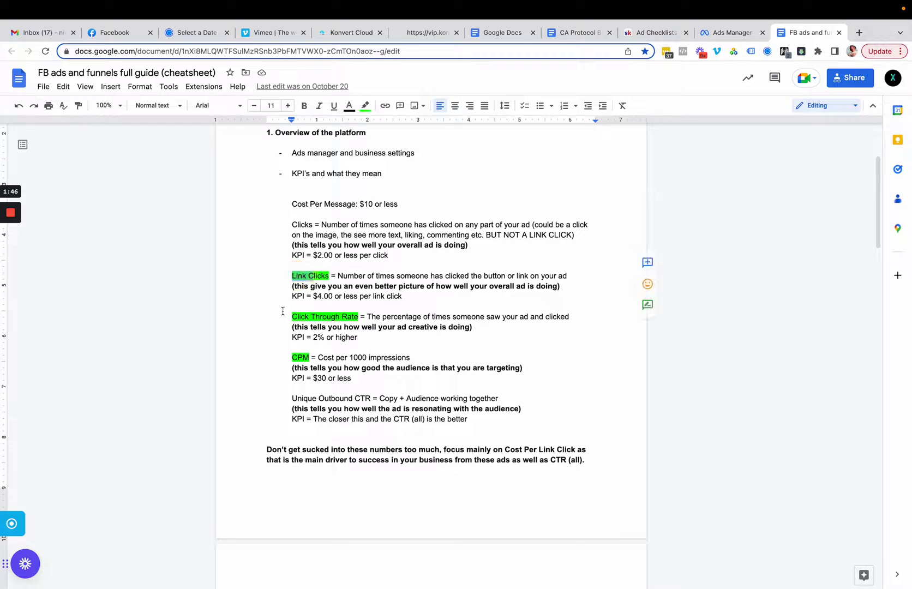
drag(291, 358, 332, 357)
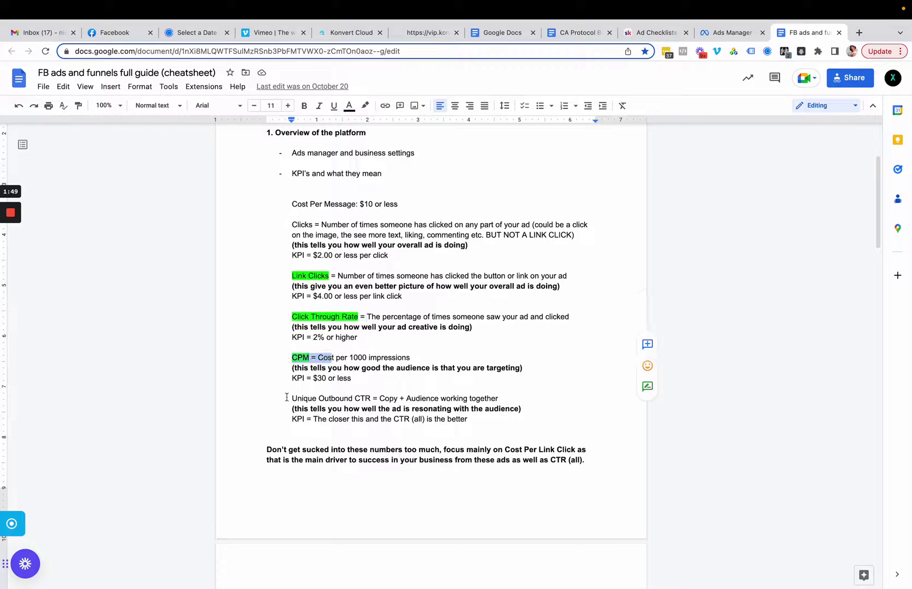
drag(287, 398, 411, 399)
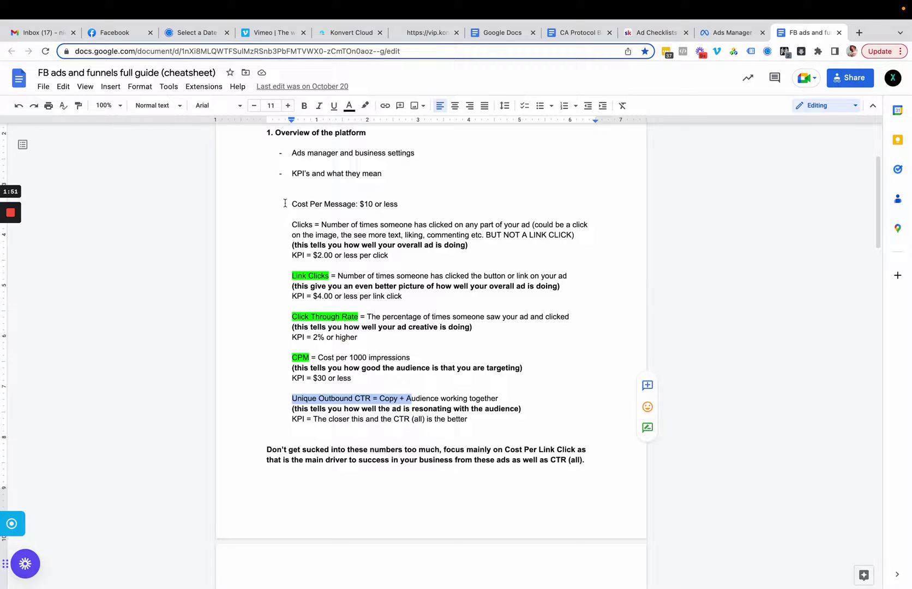
drag(285, 204, 380, 204)
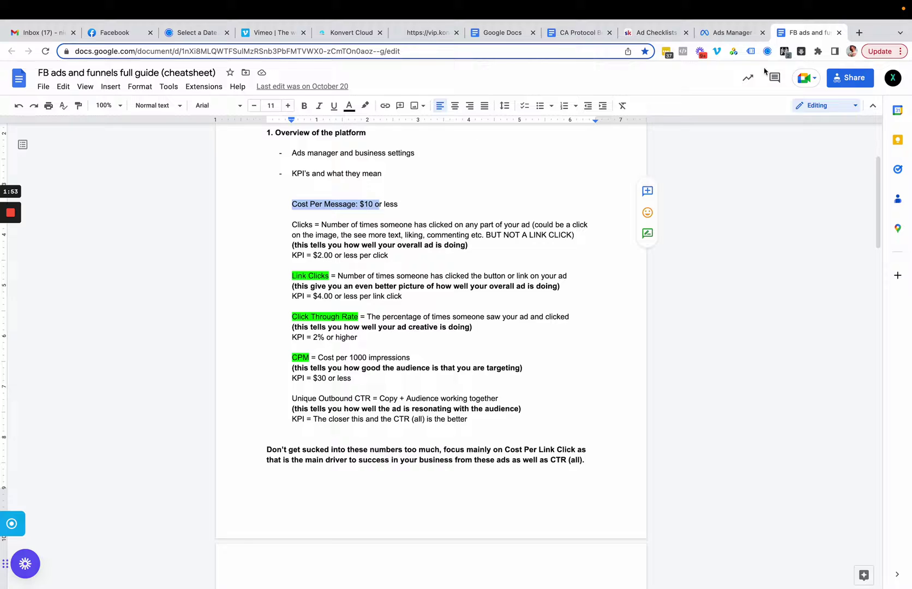
Return to Ads Manager, discard the open column customization and apply the Performance and Clicks column preset.
click(731, 33)
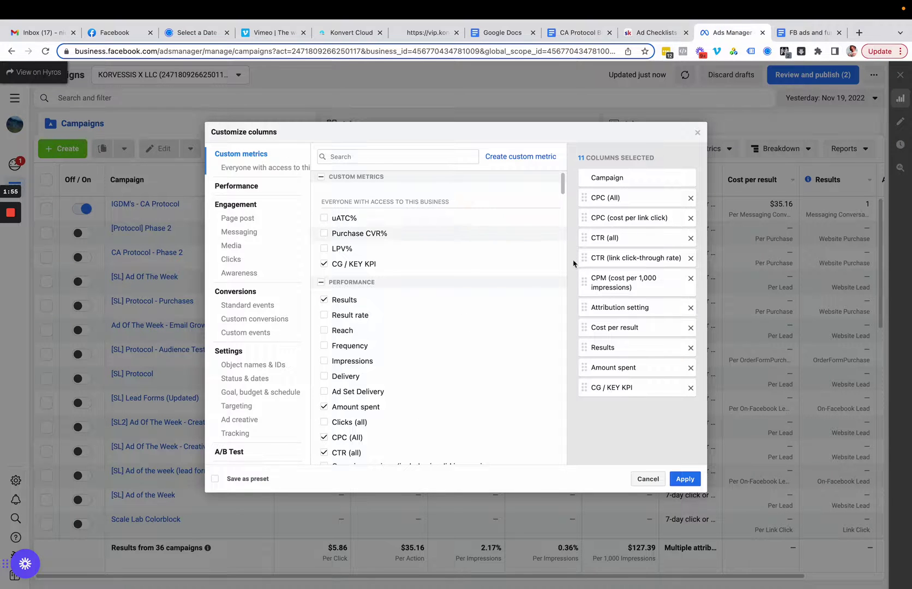
click(697, 133)
click(695, 149)
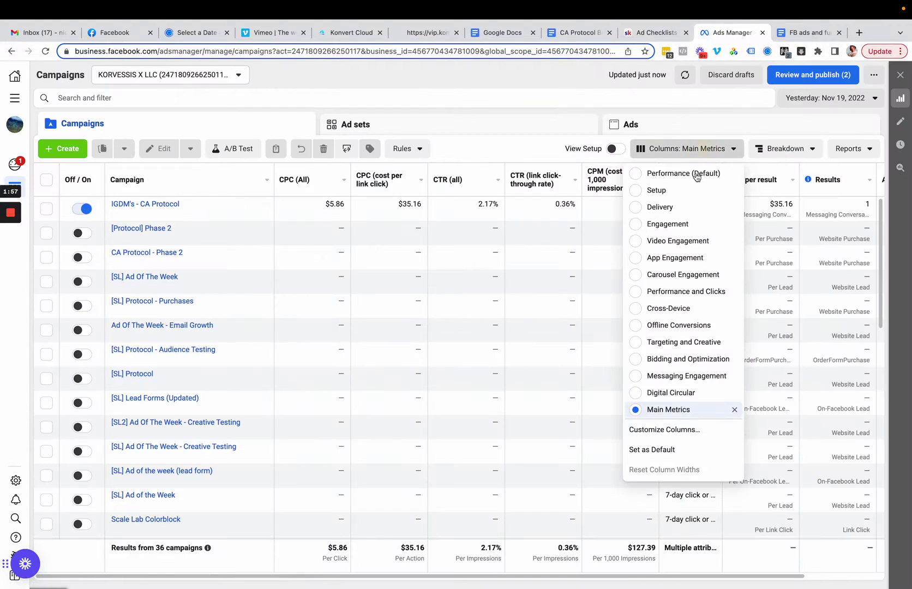
click(686, 294)
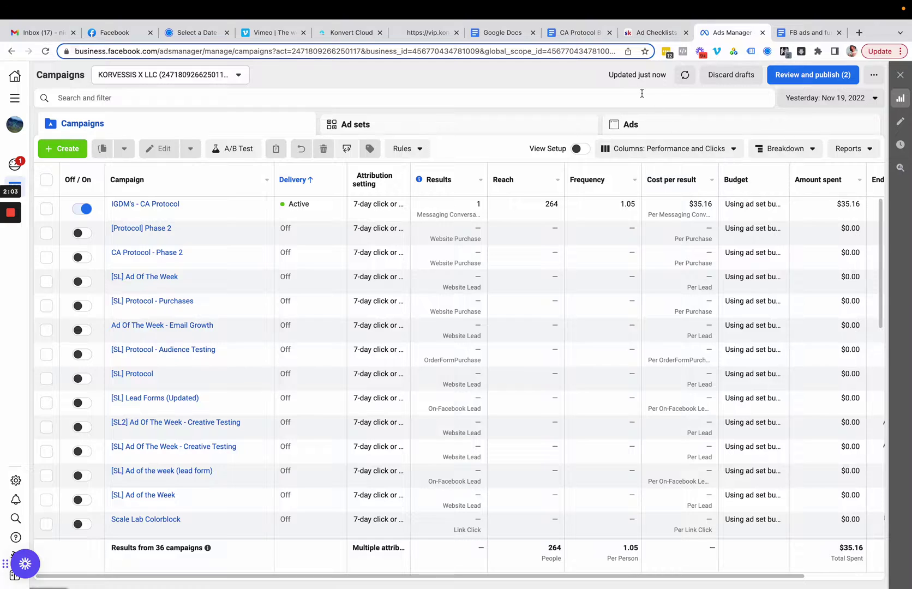
click(670, 150)
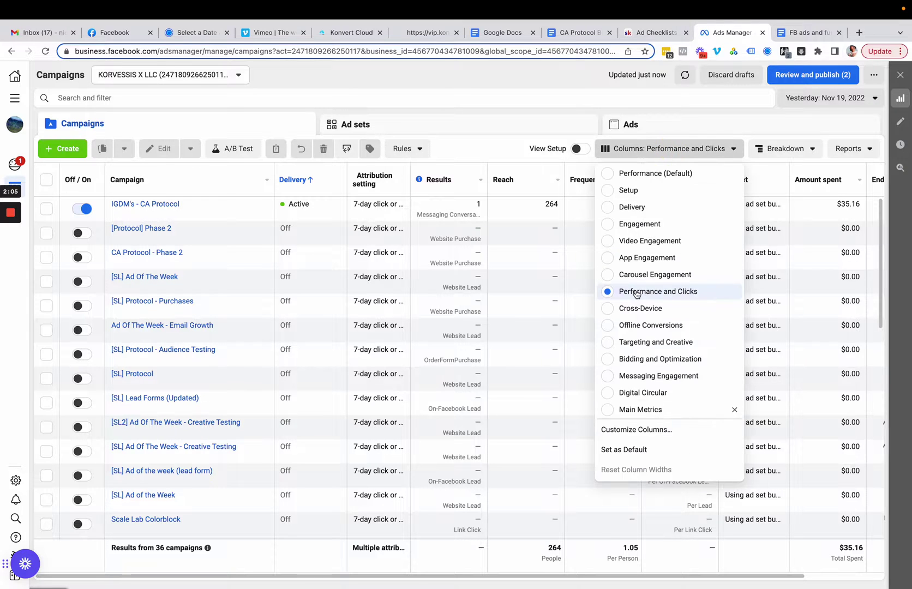
click(617, 136)
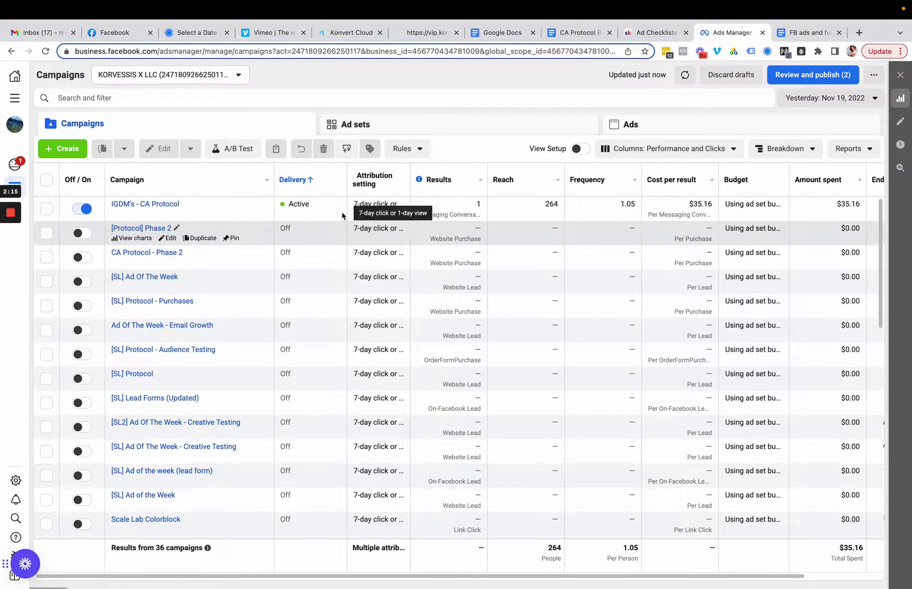
Select the IGDM's - CA Protocol campaign and review its cost per result and its ad sets.
click(45, 210)
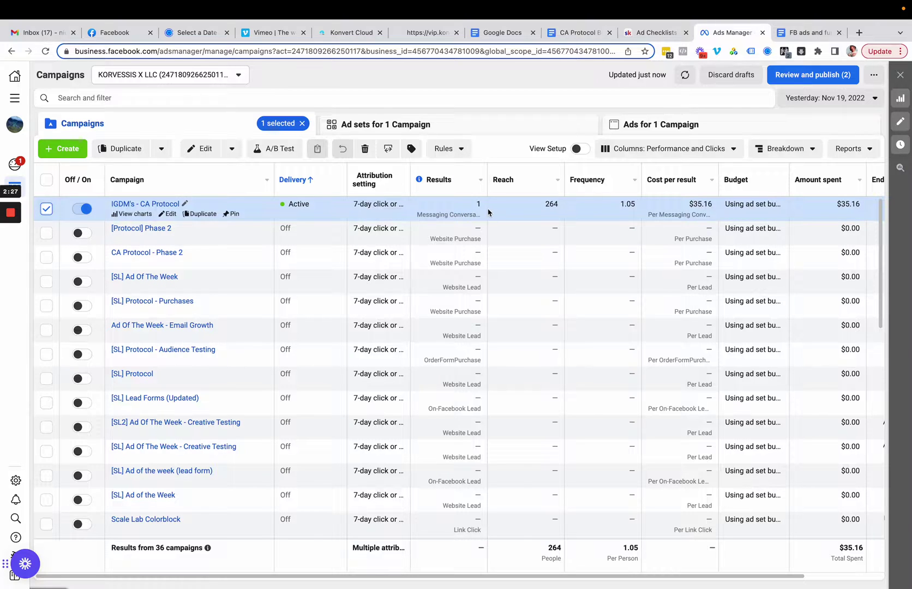
drag(688, 205, 709, 214)
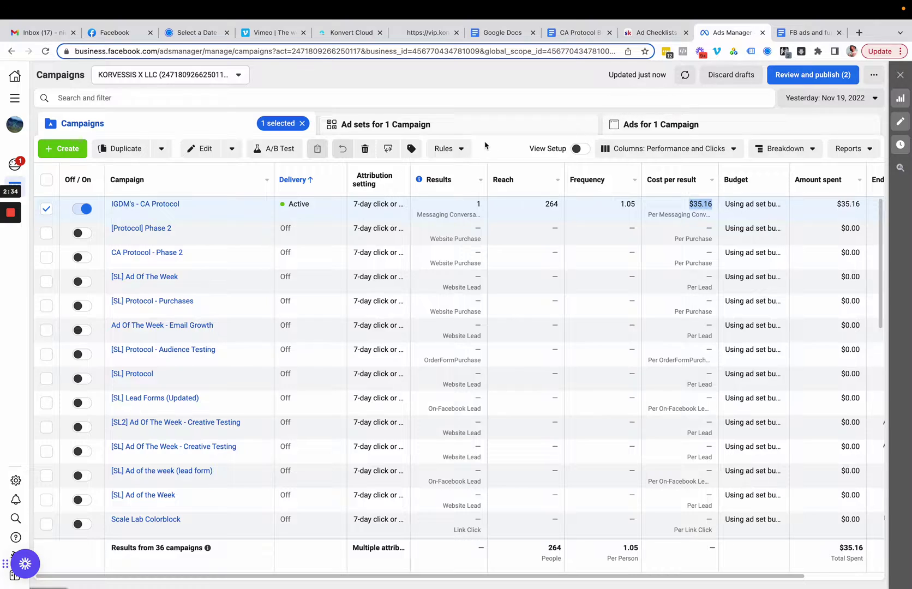
click(525, 72)
click(460, 129)
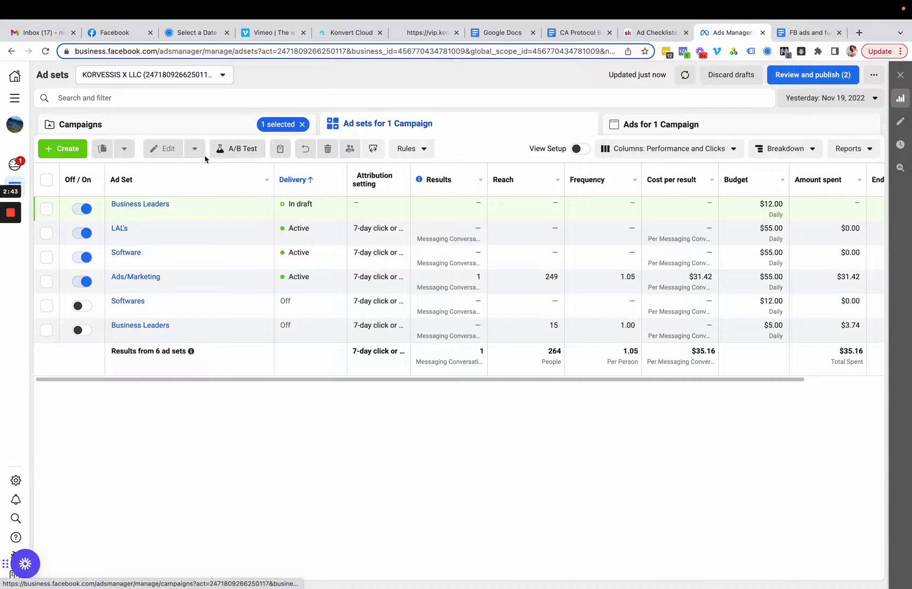
click(200, 133)
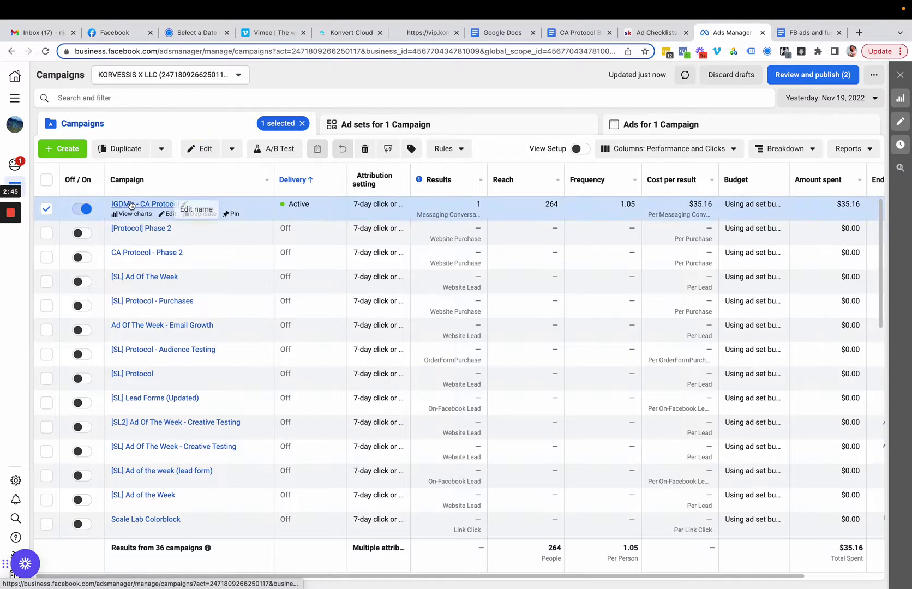
Open the ad sets of the selected IGDM's - CA Protocol campaign and delete the draft Business Leaders ad set.
click(47, 210)
click(46, 212)
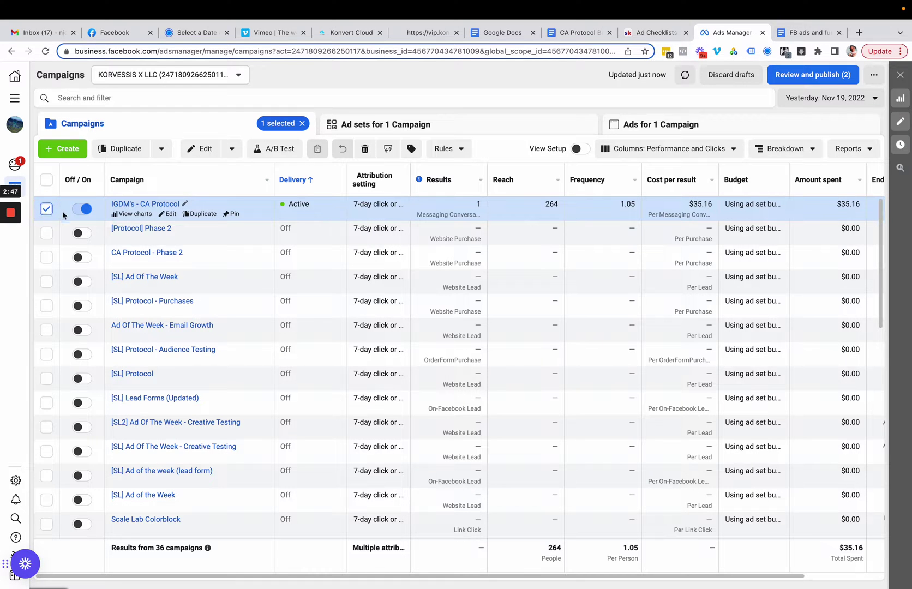
click(386, 125)
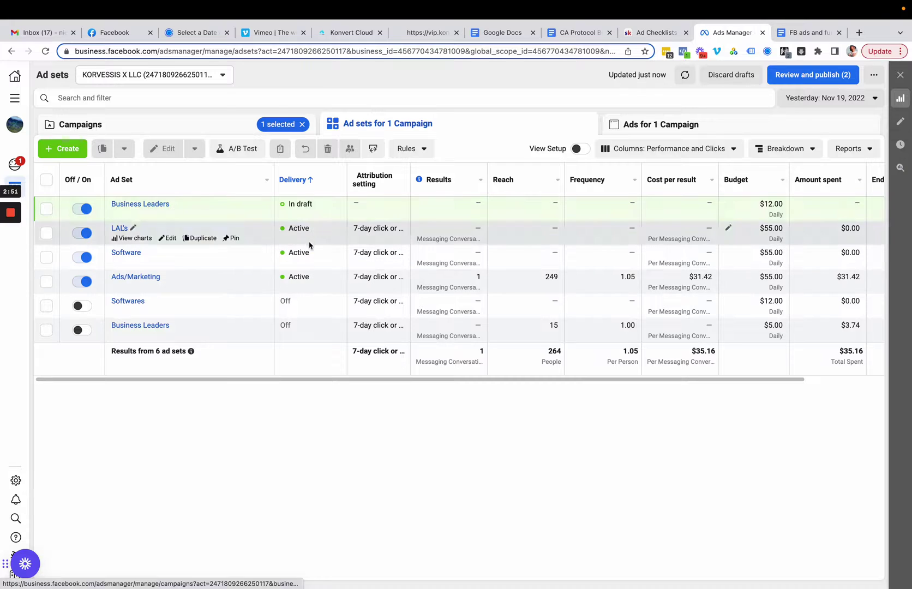
click(46, 208)
click(369, 148)
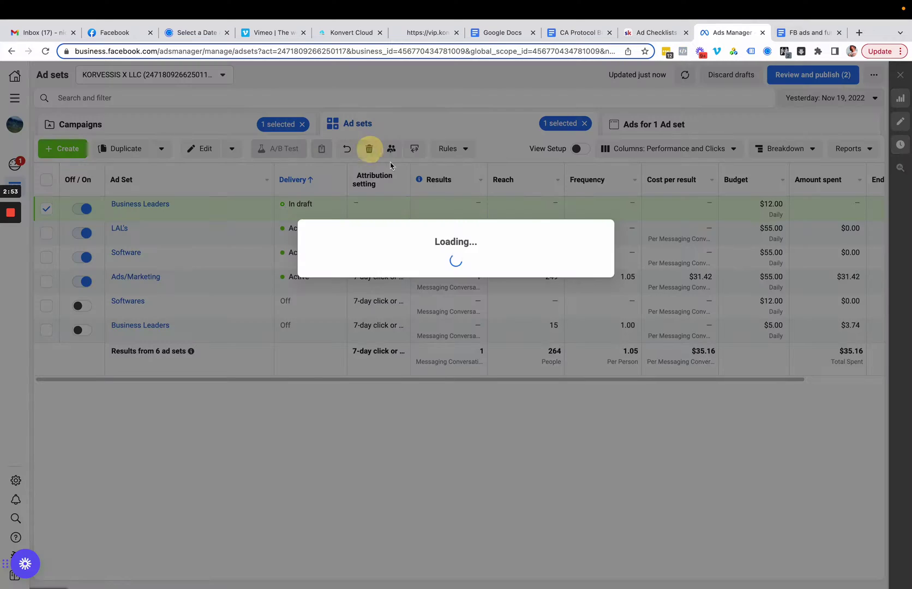
click(544, 260)
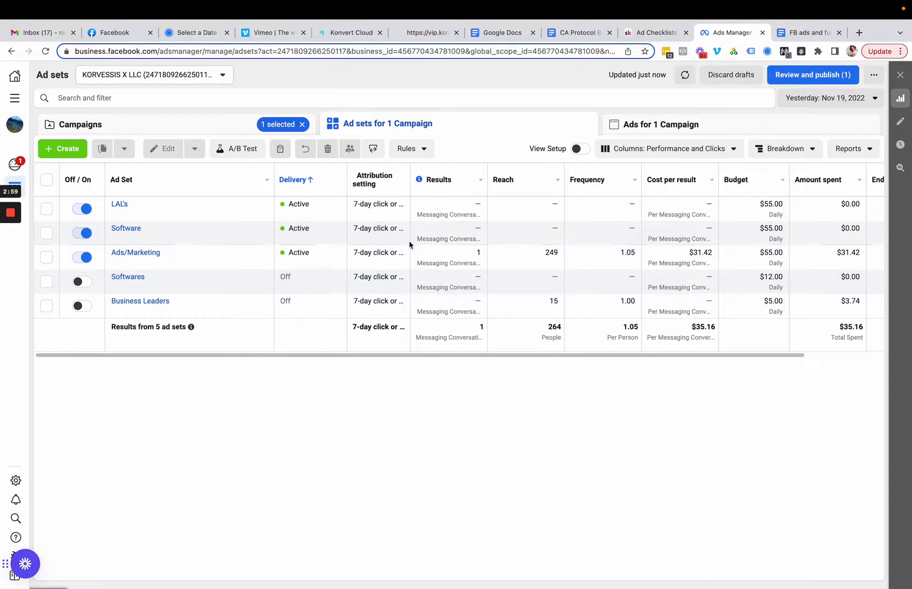
Select the Ads/Marketing ad set and examine yesterday's cost per result.
scroll(653, 260, right, 1)
scroll(653, 260, right, 2)
click(654, 255)
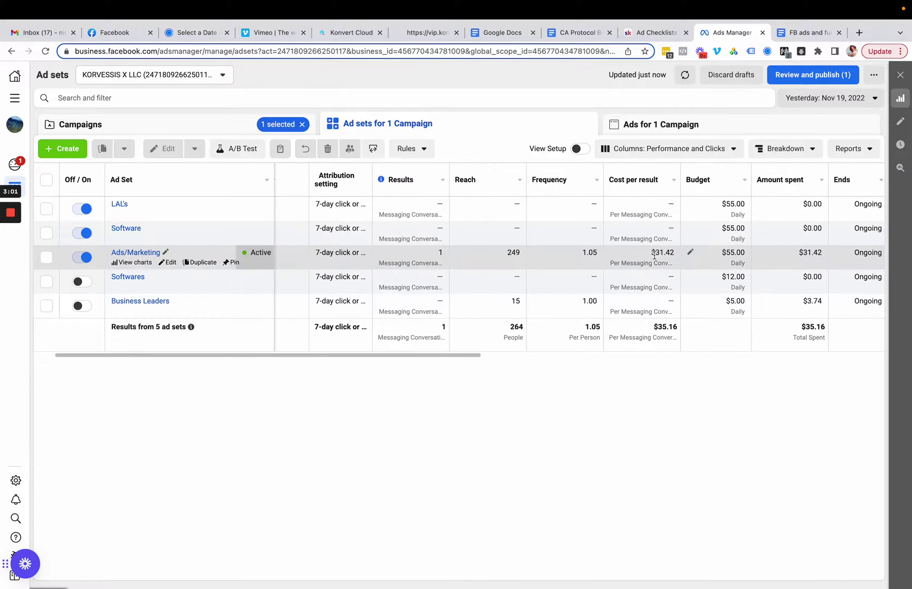
drag(673, 255, 619, 254)
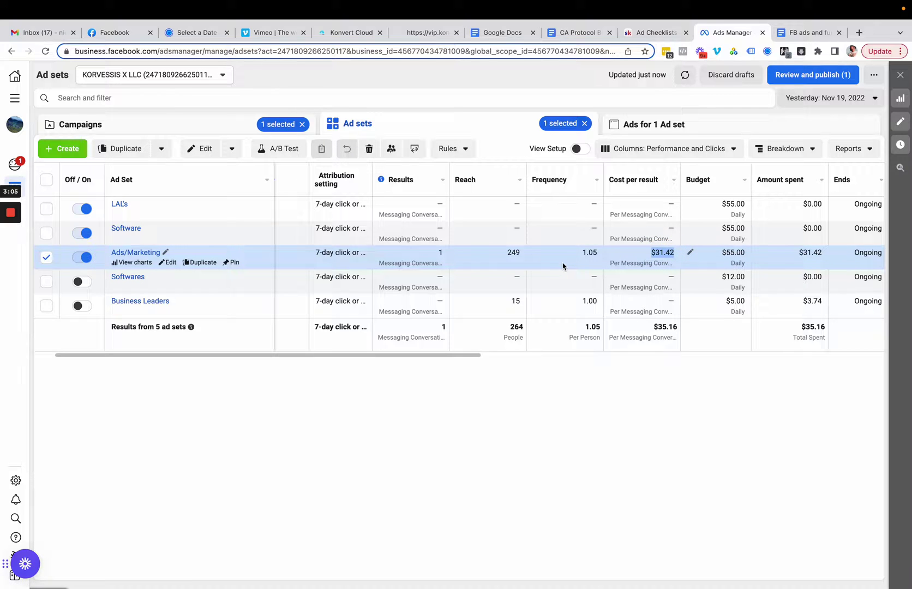
scroll(564, 266, left, 3)
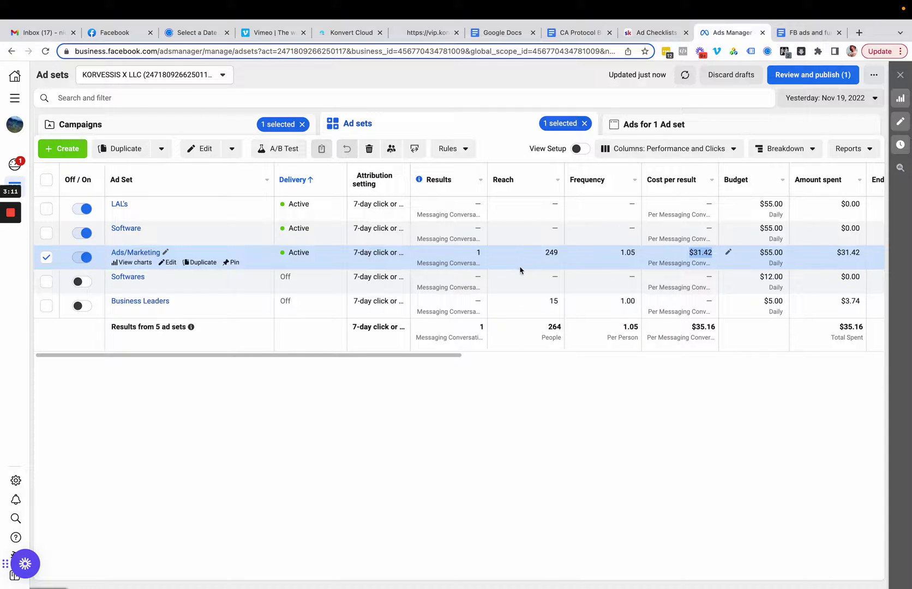
click(511, 71)
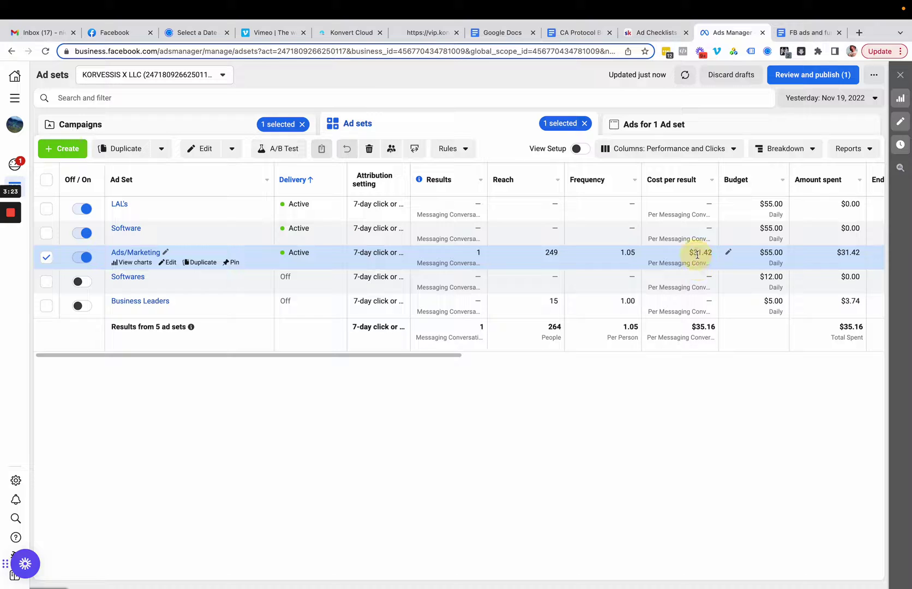
drag(697, 254, 716, 253)
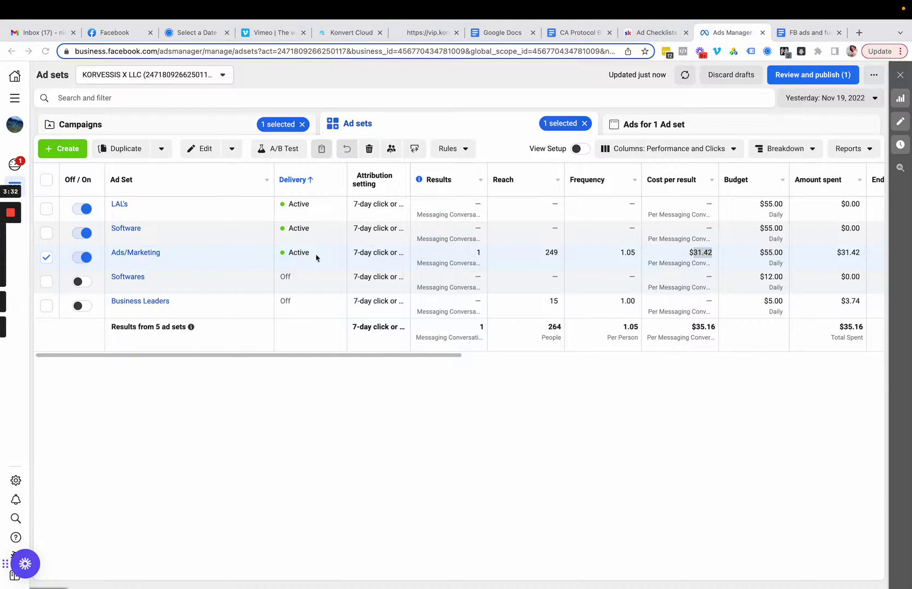
Set the reporting date range to Nov 16–18, 2022 to view the ad sets' results for those three days.
click(838, 98)
click(655, 198)
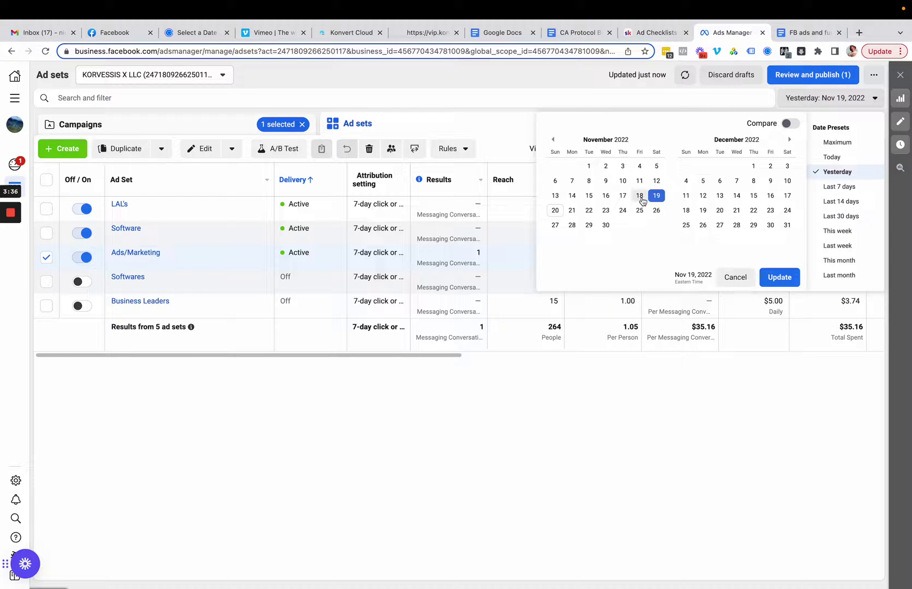
click(640, 196)
click(605, 196)
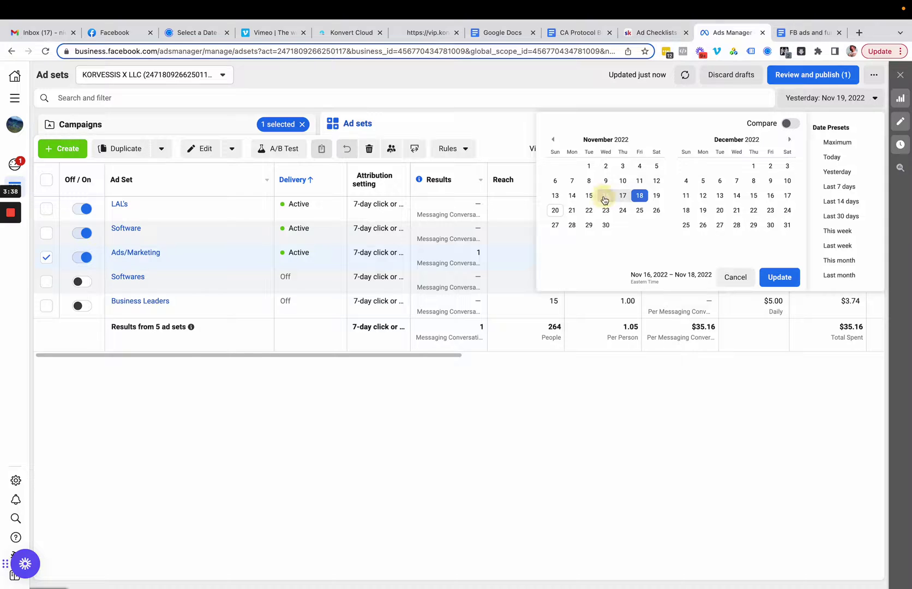
click(780, 278)
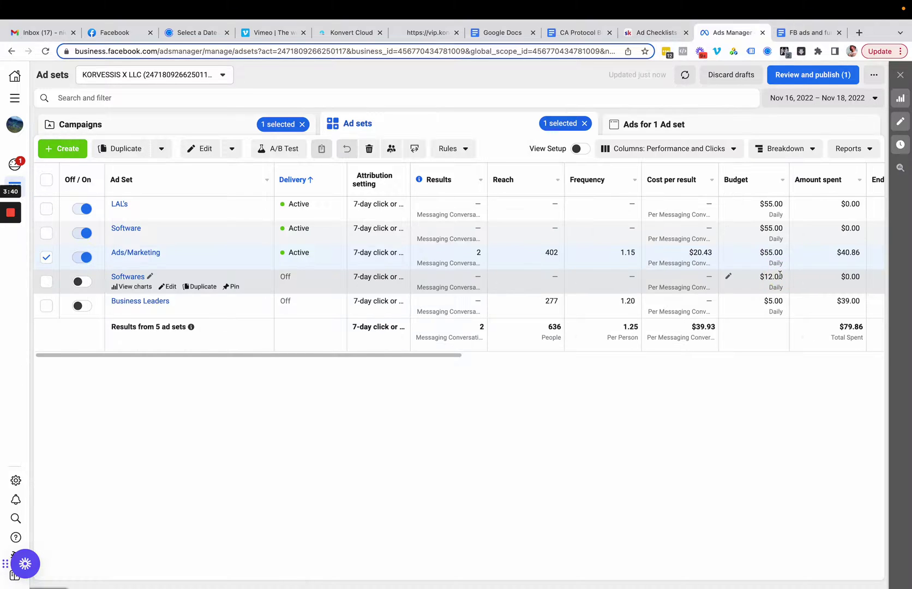
Change the date range to Nov 17–19, 2022 and check the Ads/Marketing ad set's cost per result.
click(826, 99)
click(656, 195)
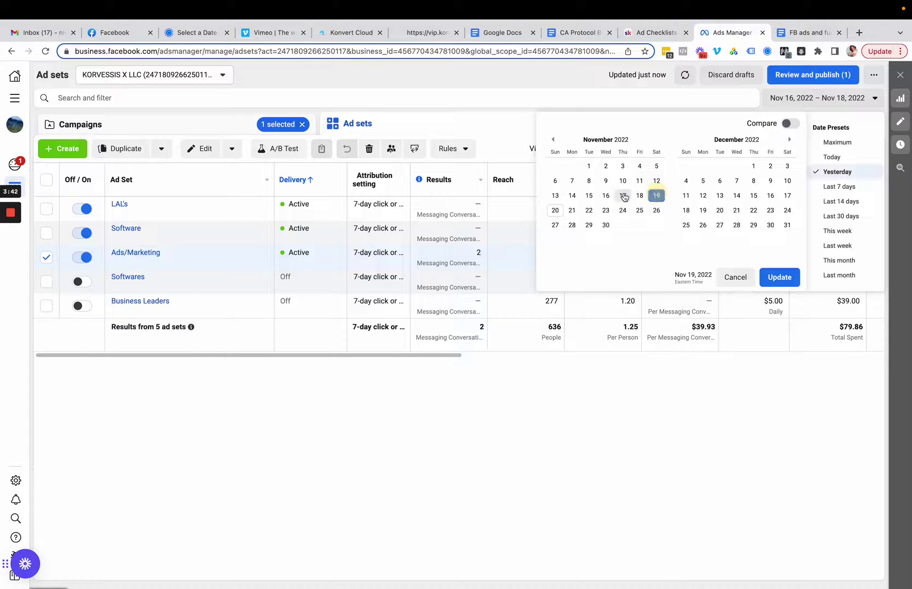
click(623, 195)
click(779, 277)
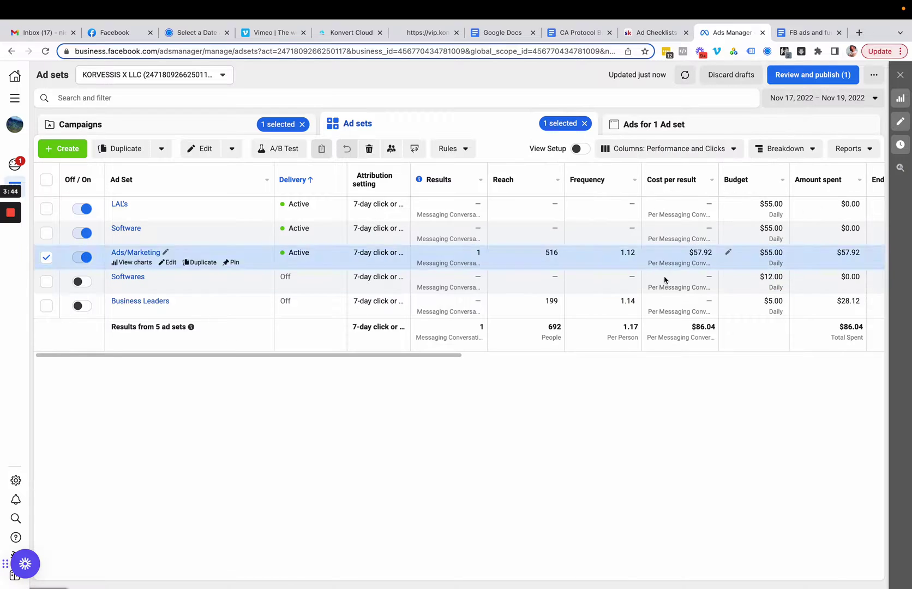
drag(689, 253, 715, 253)
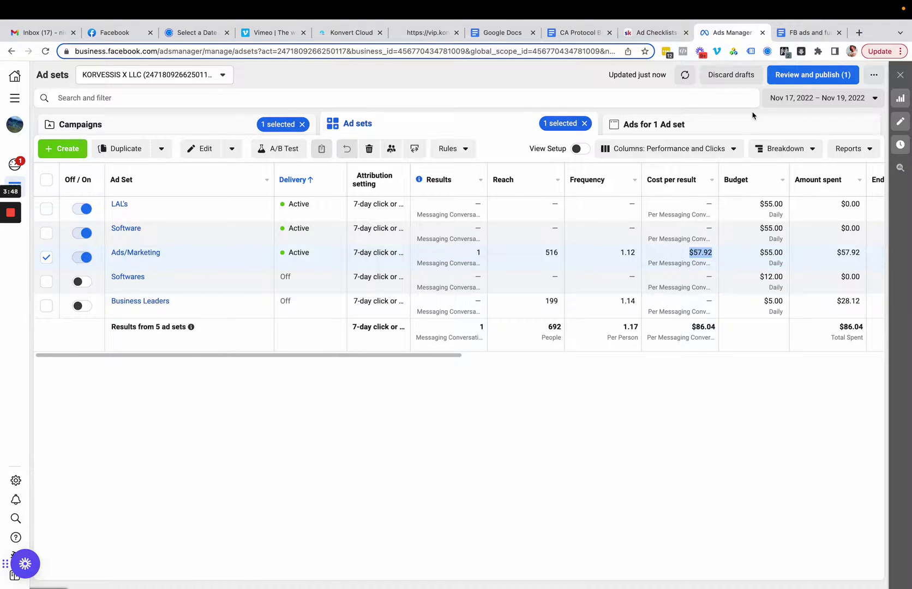
View the ad sets' results for the last 7 days and for Nov 14, 2022 alone.
click(807, 105)
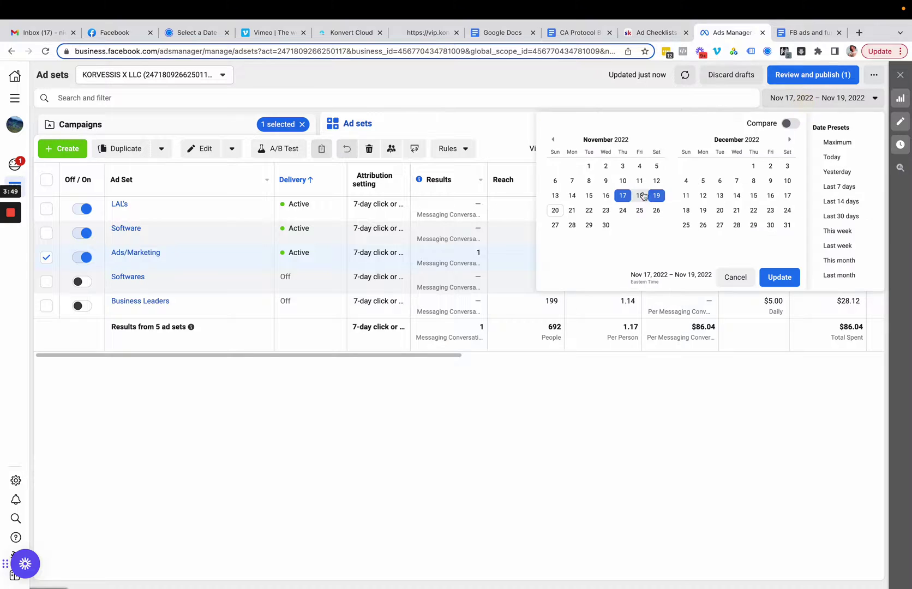
click(857, 188)
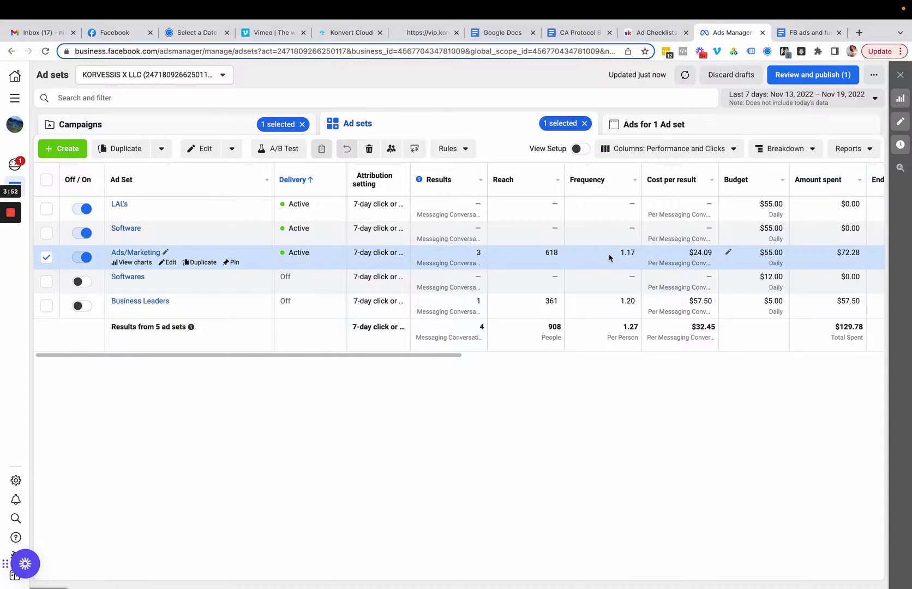
click(822, 93)
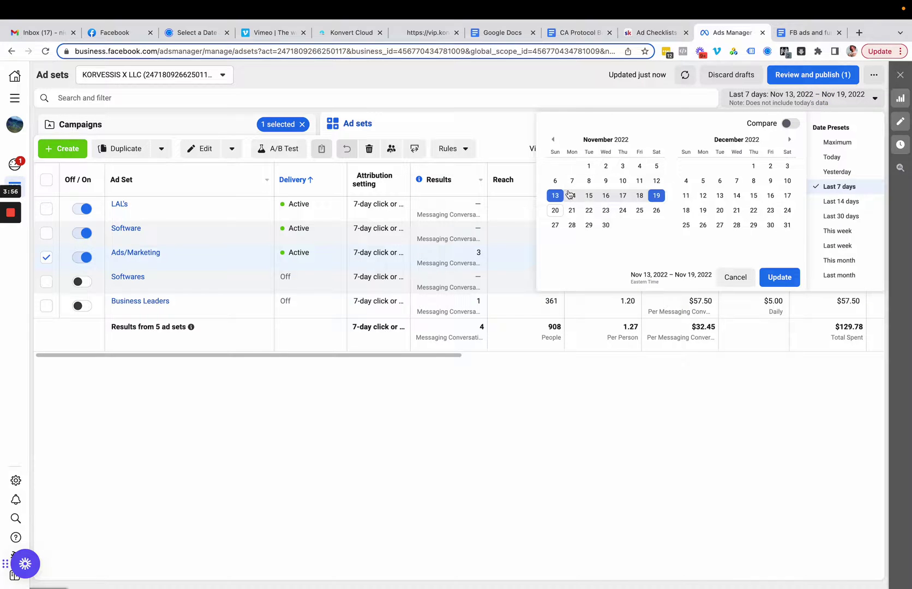
click(570, 195)
click(764, 282)
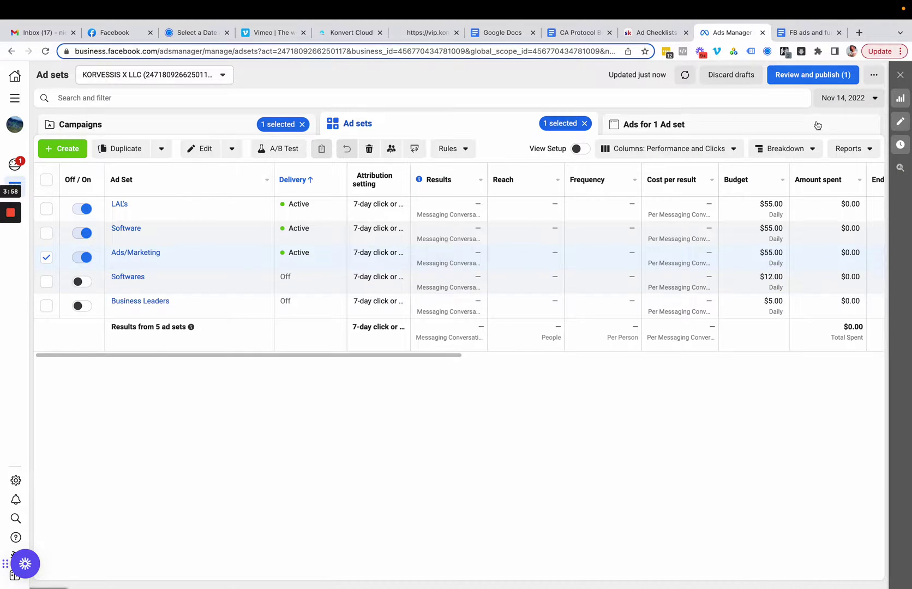
Check the ad sets' single-day results for Nov 15, 2022 and for Nov 16, 2022.
click(834, 108)
click(588, 196)
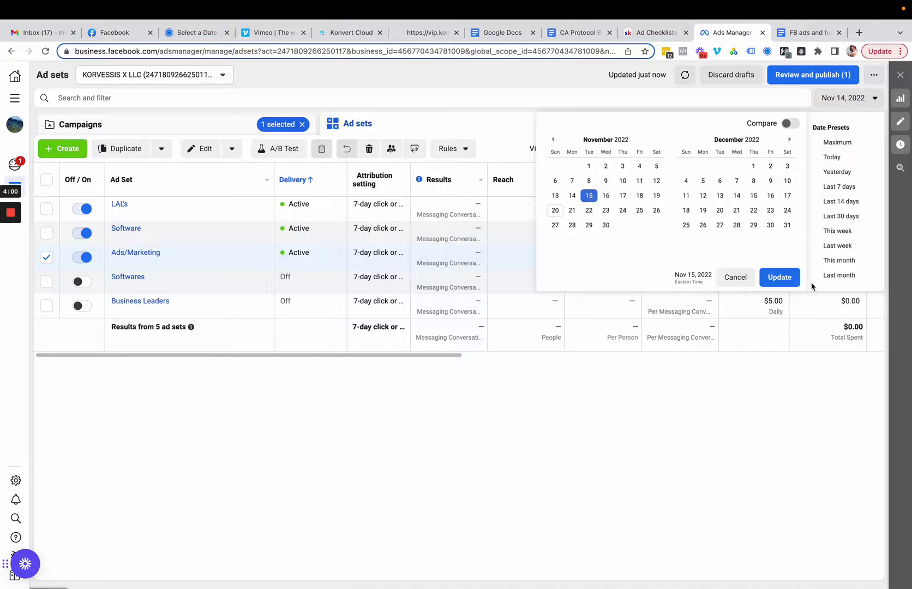
click(772, 279)
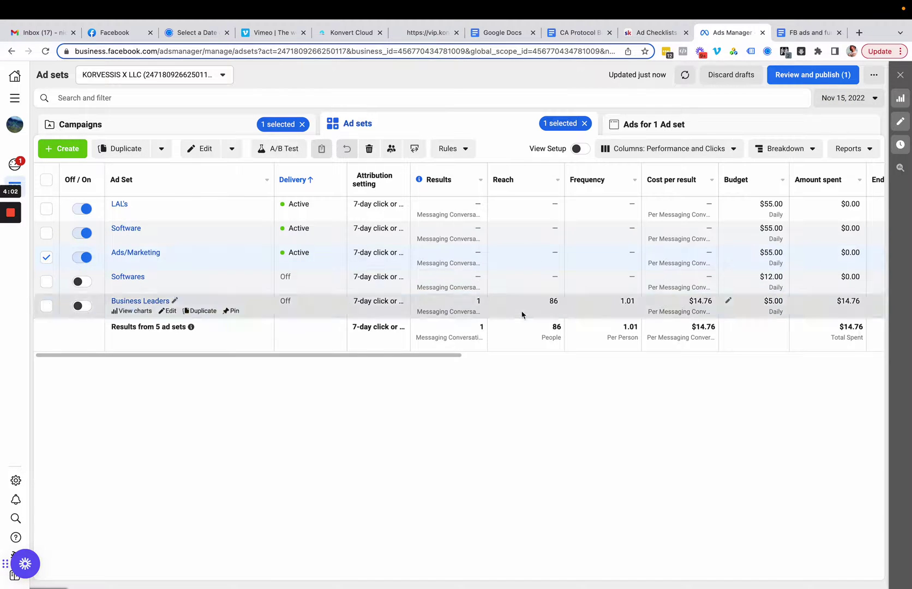
click(840, 98)
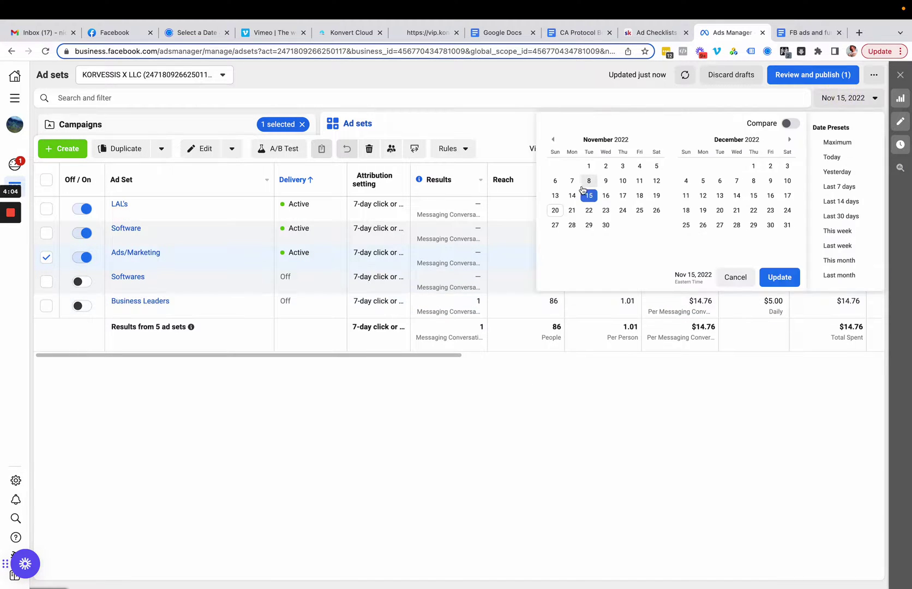
click(606, 195)
click(780, 277)
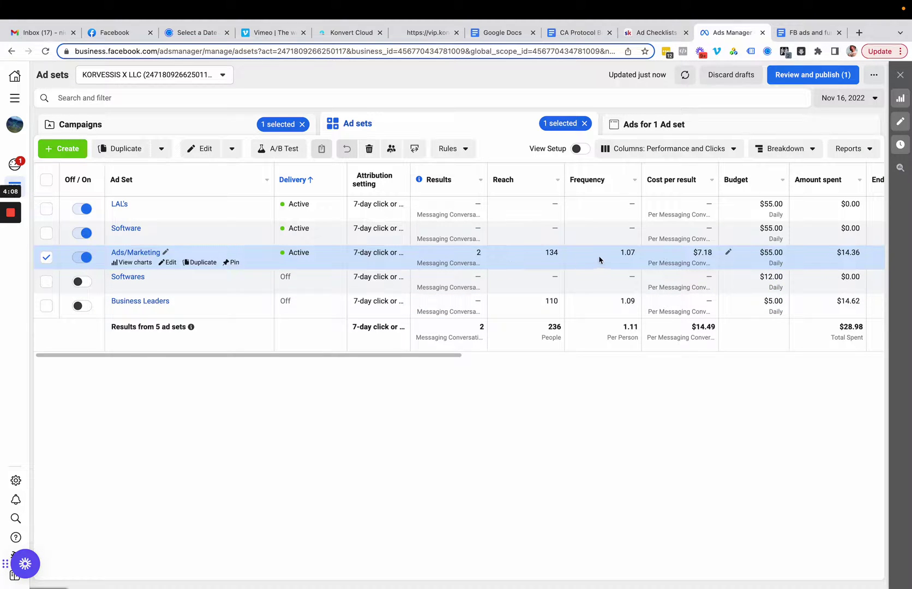
Check the ad sets' single-day results for Nov 17, 2022 and for Nov 18, 2022.
click(857, 98)
click(622, 196)
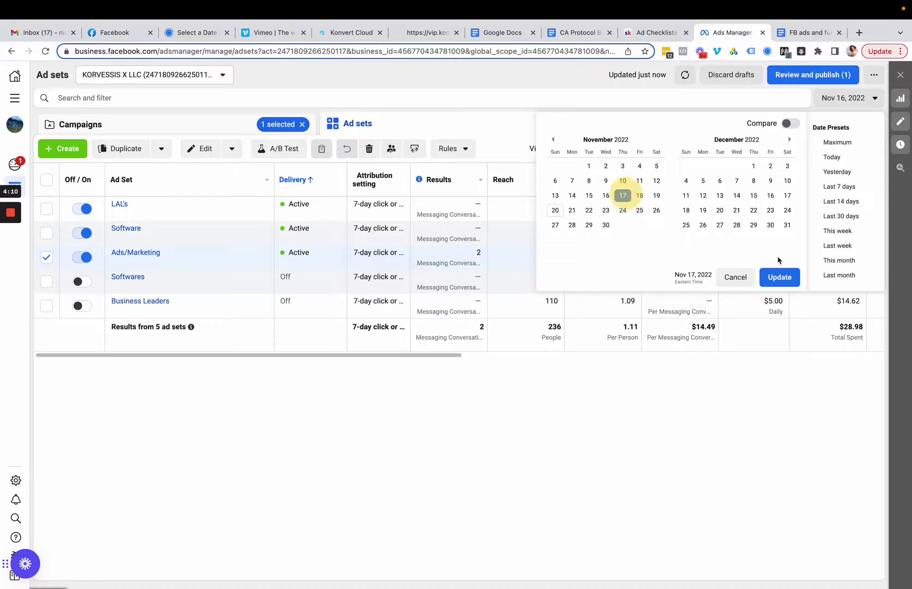
click(781, 278)
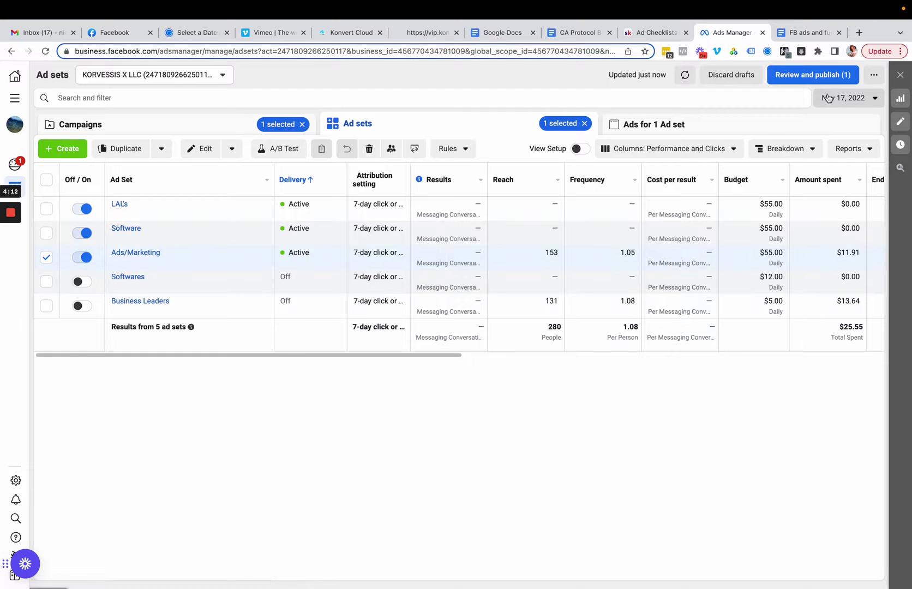
click(829, 98)
click(641, 194)
click(781, 277)
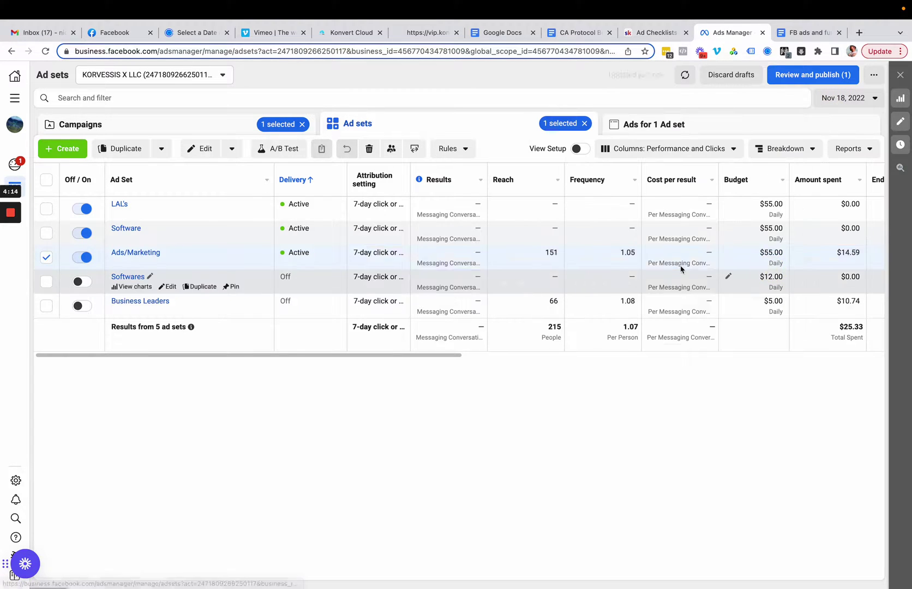
Set the date to Nov 19, 2022 and examine the Ads/Marketing ad set's results, CPM, link clicks, CPC and CTR.
click(825, 101)
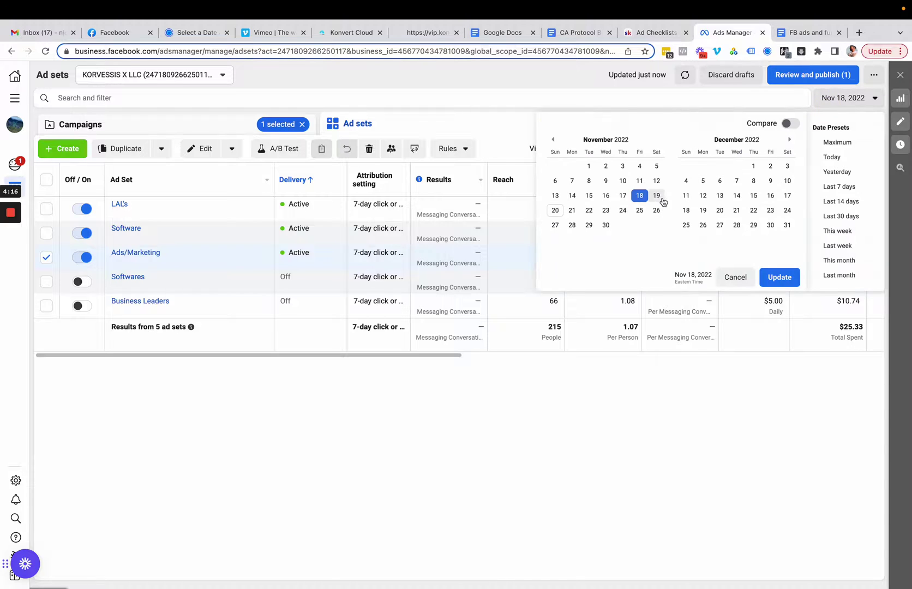
click(661, 200)
click(780, 278)
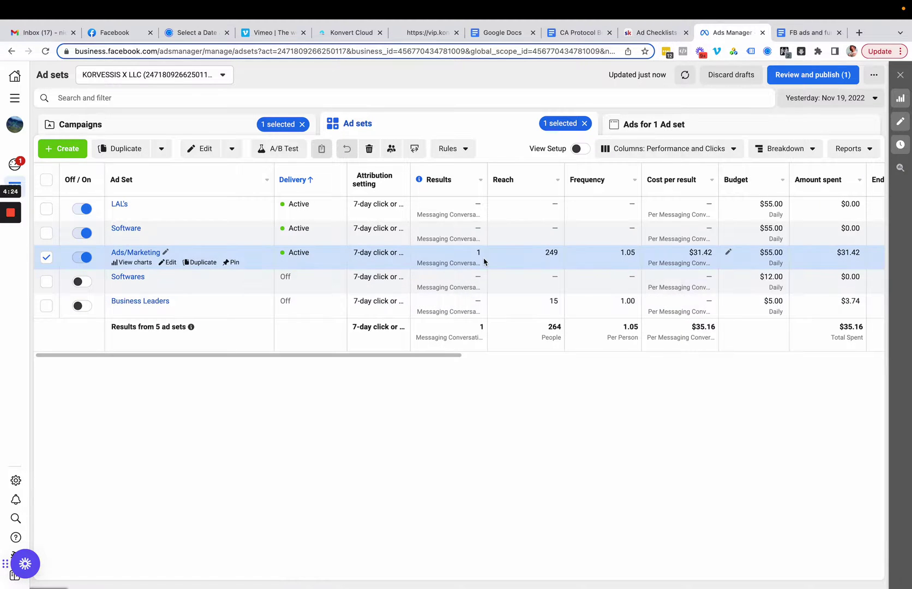
scroll(584, 265, right, 10)
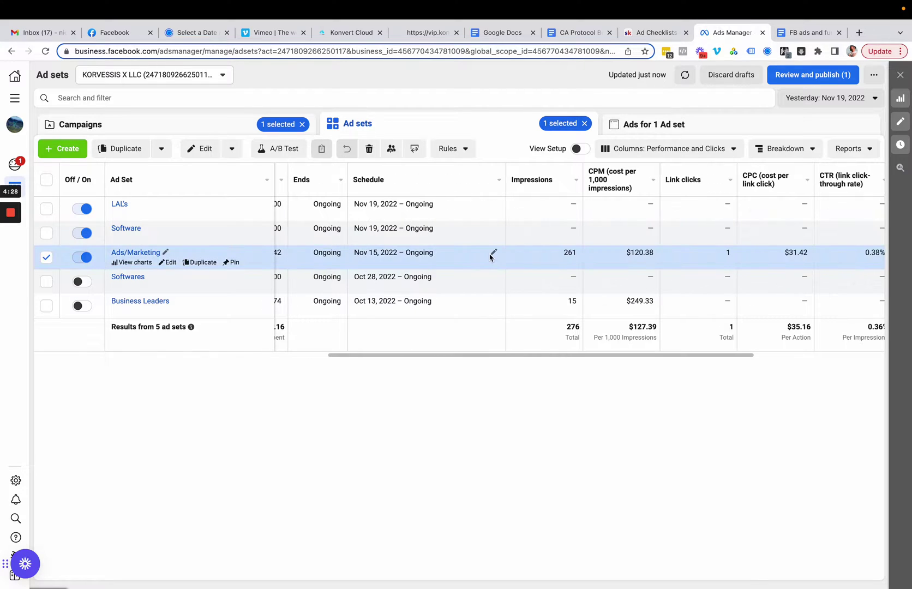
scroll(542, 273, right, 8)
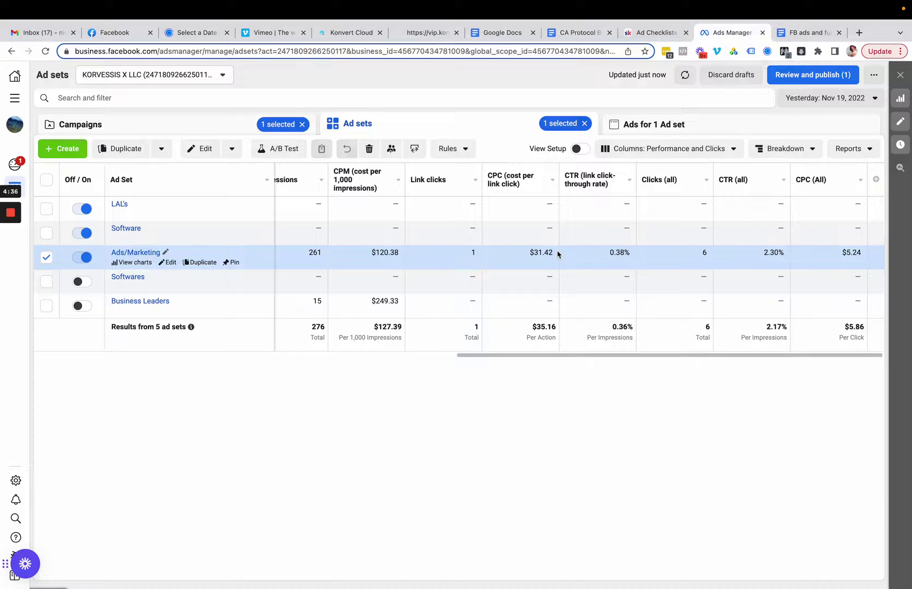
click(805, 98)
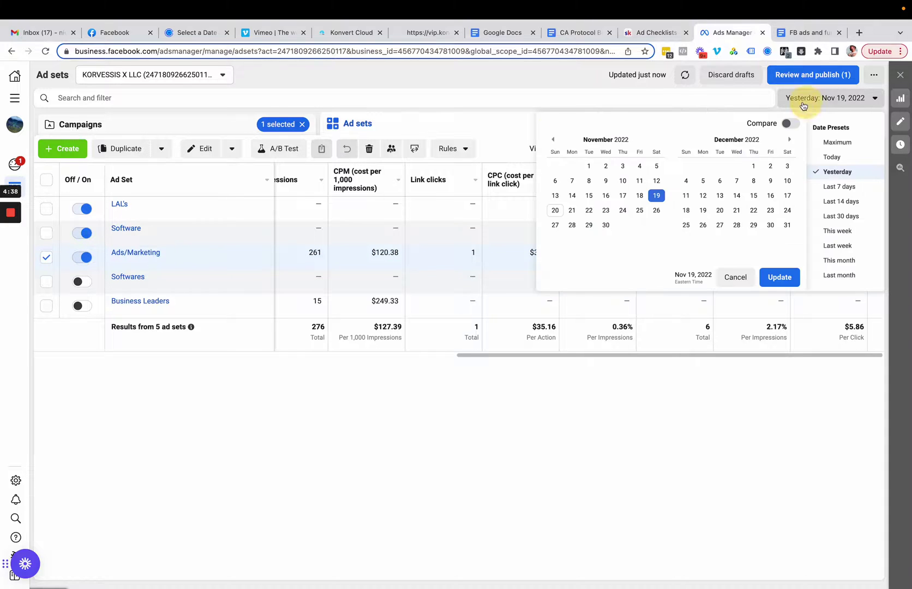
click(828, 101)
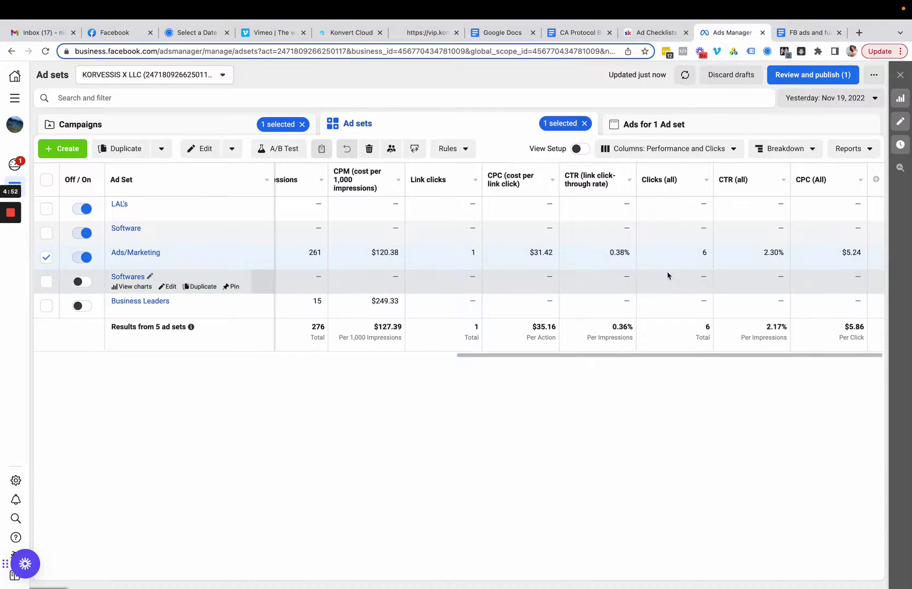
Check the Ads/Marketing ad set's CPM and cost per link click, and switch the date range to the last 7 days for comparison.
drag(370, 255, 398, 252)
drag(529, 253, 550, 250)
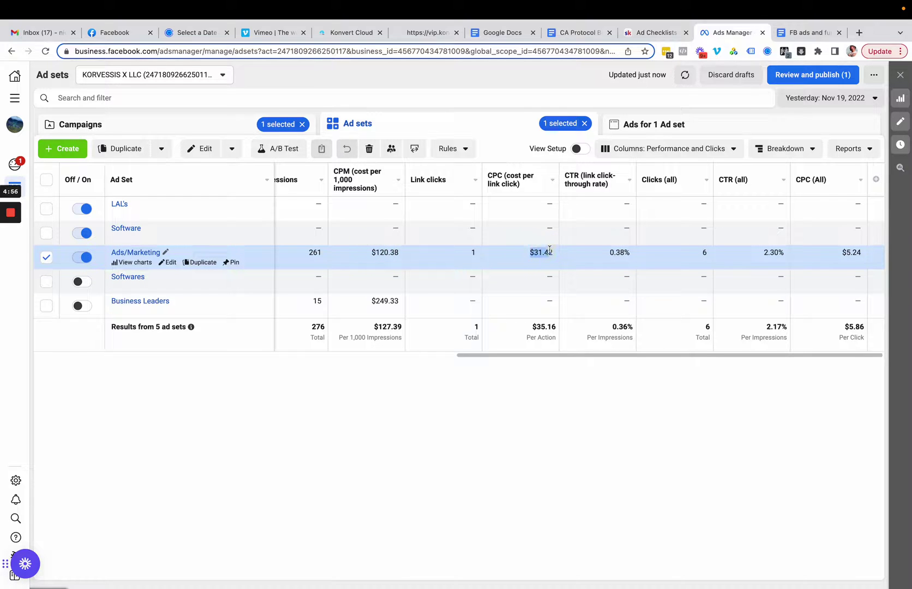
click(828, 98)
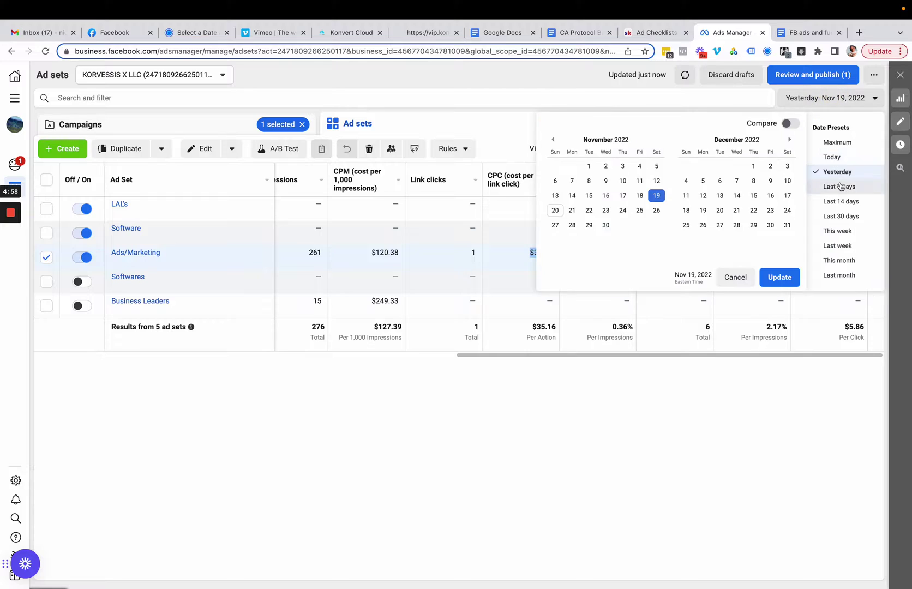
click(841, 186)
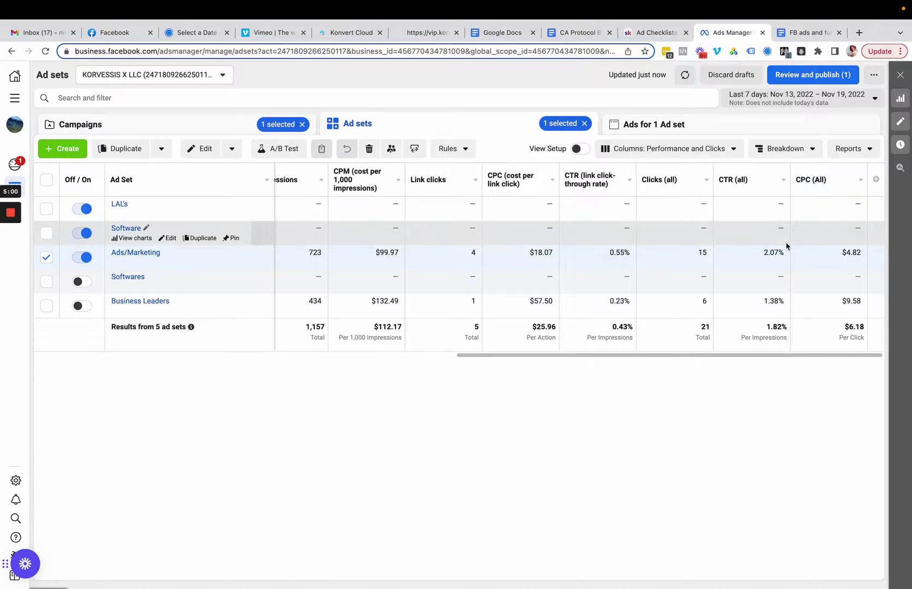
Check the Ads/Marketing ad set's CPM and cost per link click for the last 7 days.
double_click(387, 252)
drag(529, 252, 538, 248)
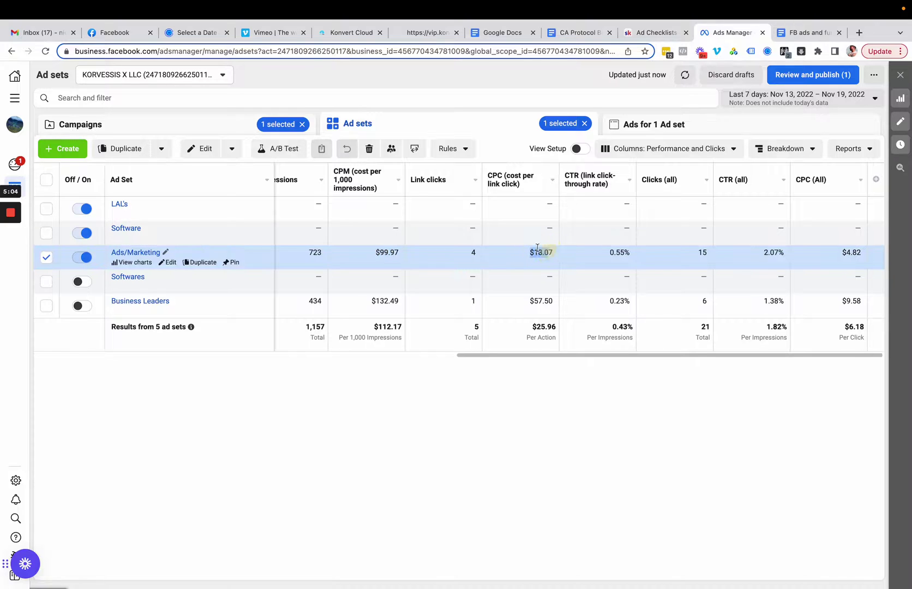
drag(384, 253, 404, 249)
drag(529, 253, 560, 252)
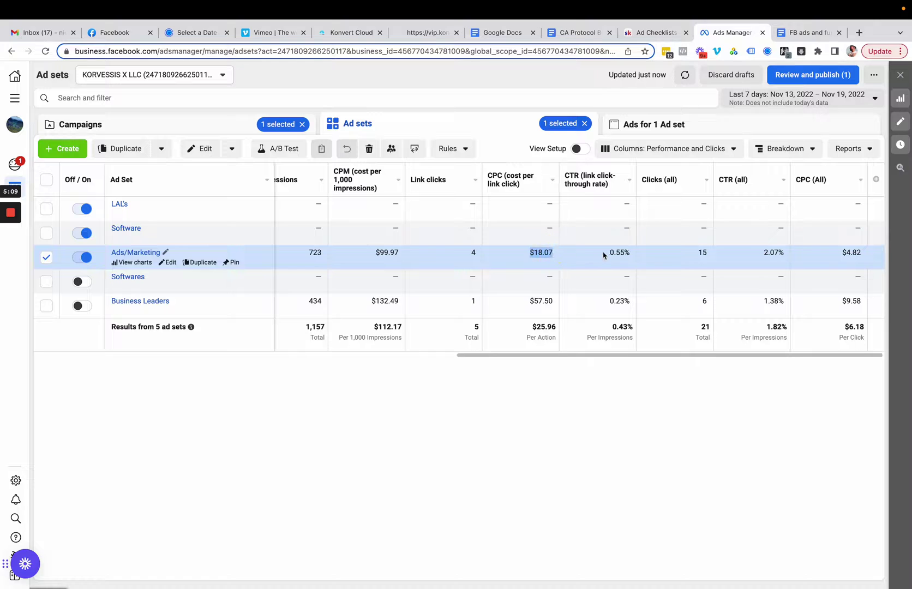
Compare the ad set metrics for yesterday and the last 14 days, and return the date range to the last 7 days.
click(841, 107)
click(854, 171)
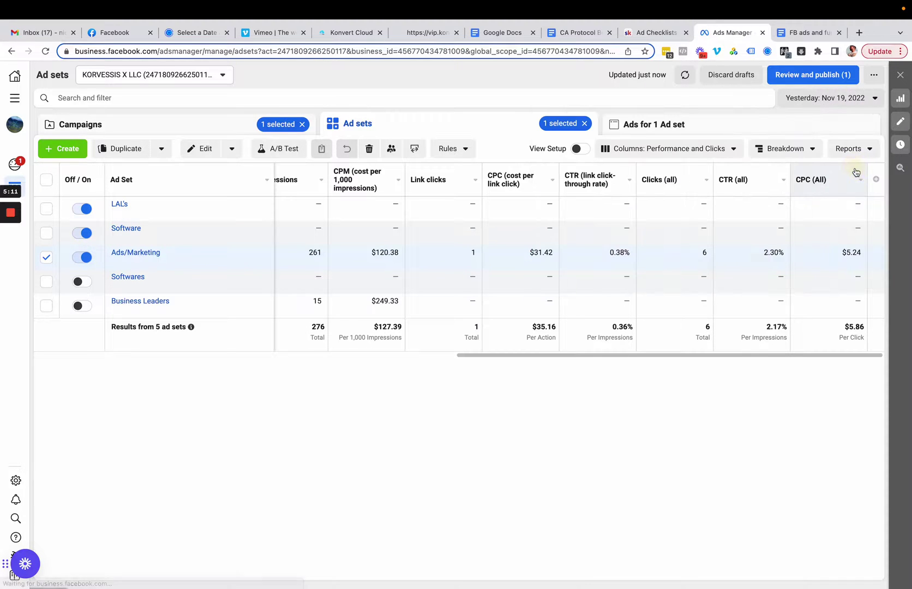
click(838, 106)
click(841, 202)
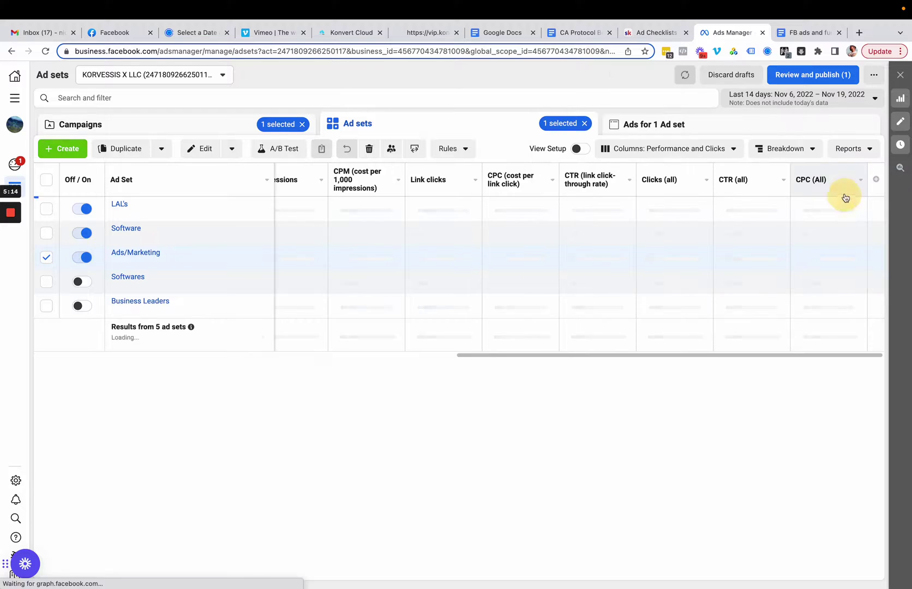
click(841, 107)
click(839, 186)
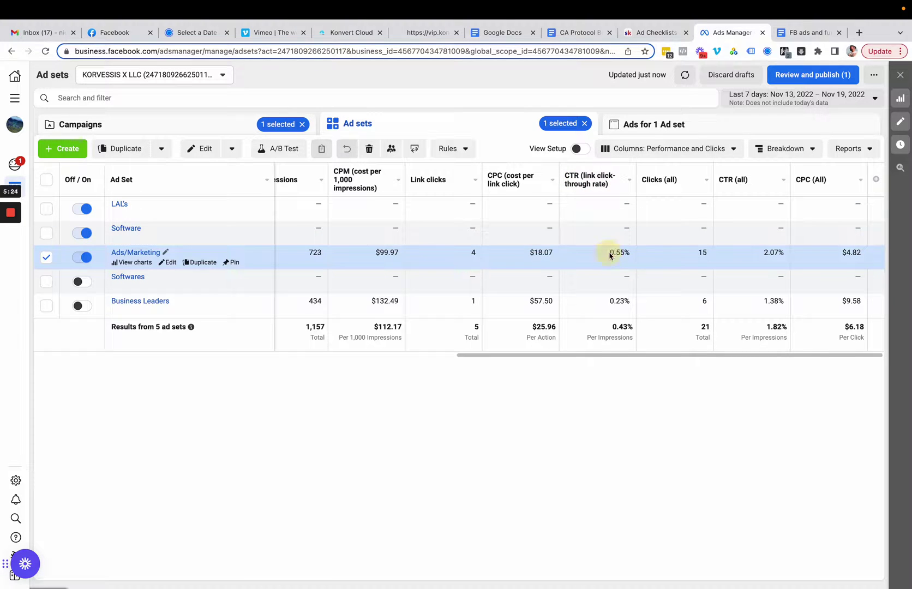
Examine the Ads/Marketing ad set's link click-through rate, cost per link click and CTR (all) for the last 7 days.
drag(610, 255, 633, 255)
drag(533, 255, 562, 257)
mouse_move(727, 185)
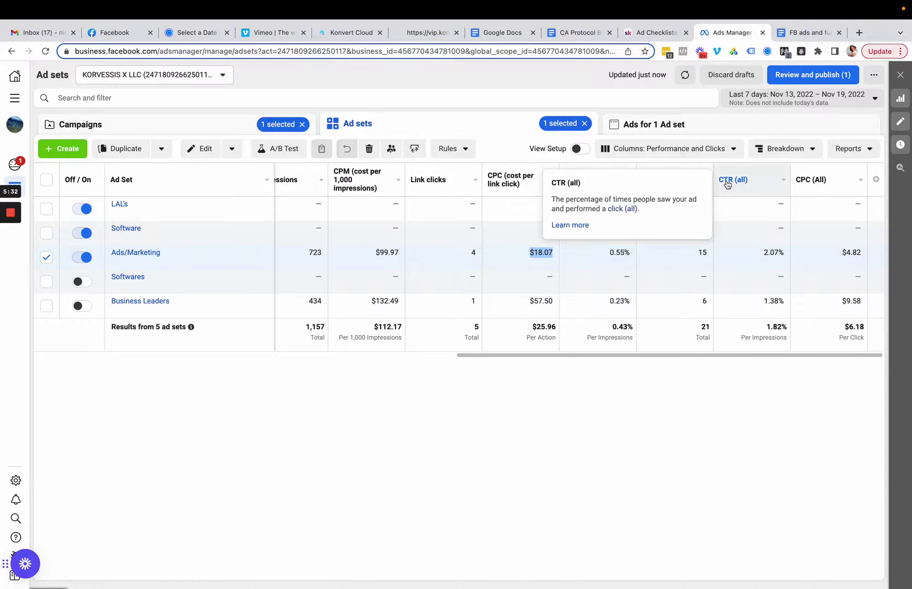
drag(756, 251, 775, 265)
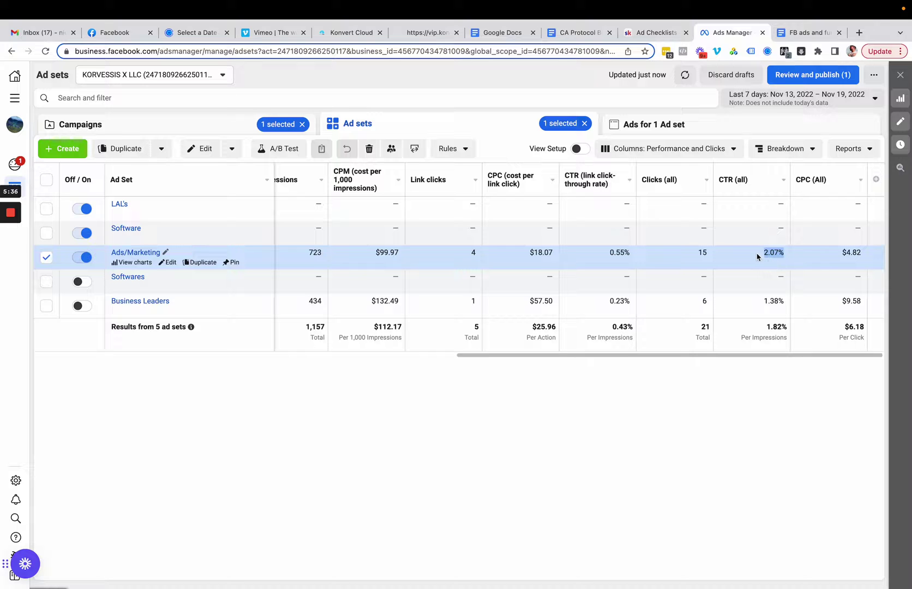
Look up the Click Through Rate KPI in the FB ads and funnels cheatsheet, and return to Ads Manager.
click(806, 32)
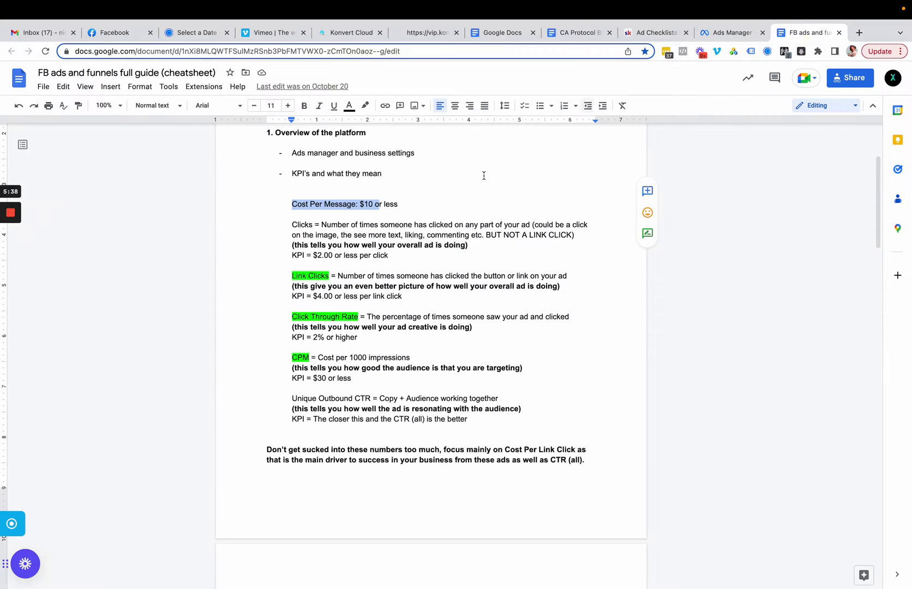
scroll(385, 309, down, 1)
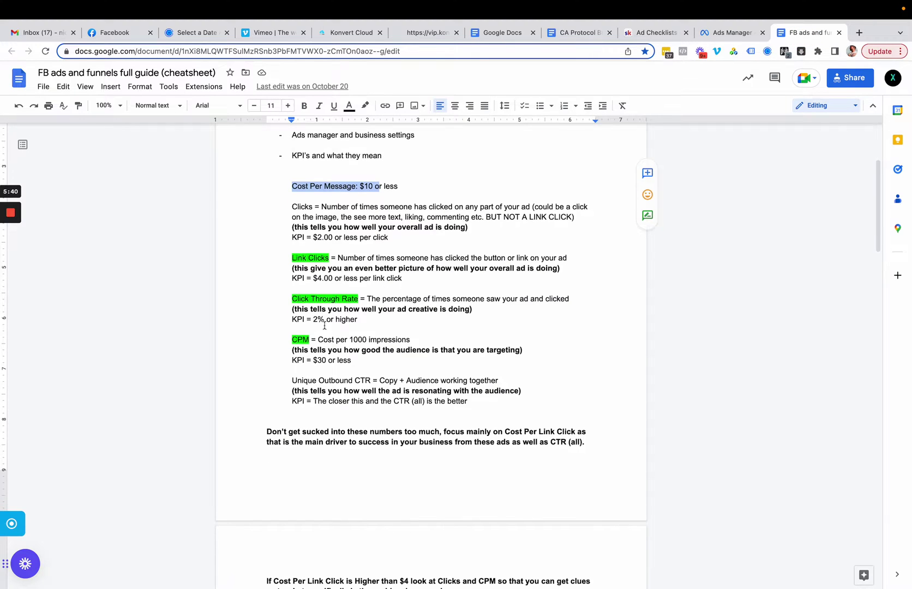
drag(314, 320, 380, 317)
click(734, 37)
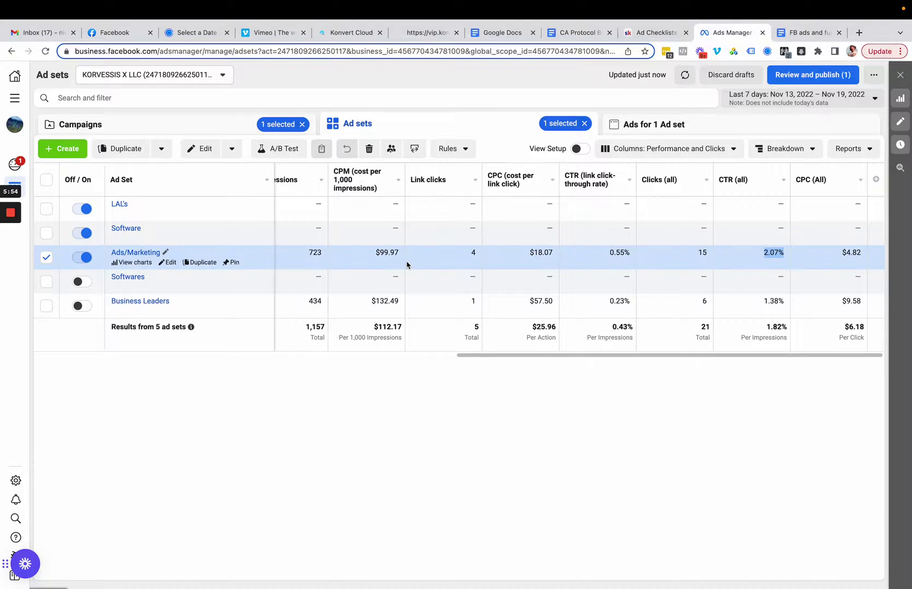
Set the date range to Today, deselect the Ads/Marketing ad set and review the ad sets' results, CPM and link click metrics.
click(800, 98)
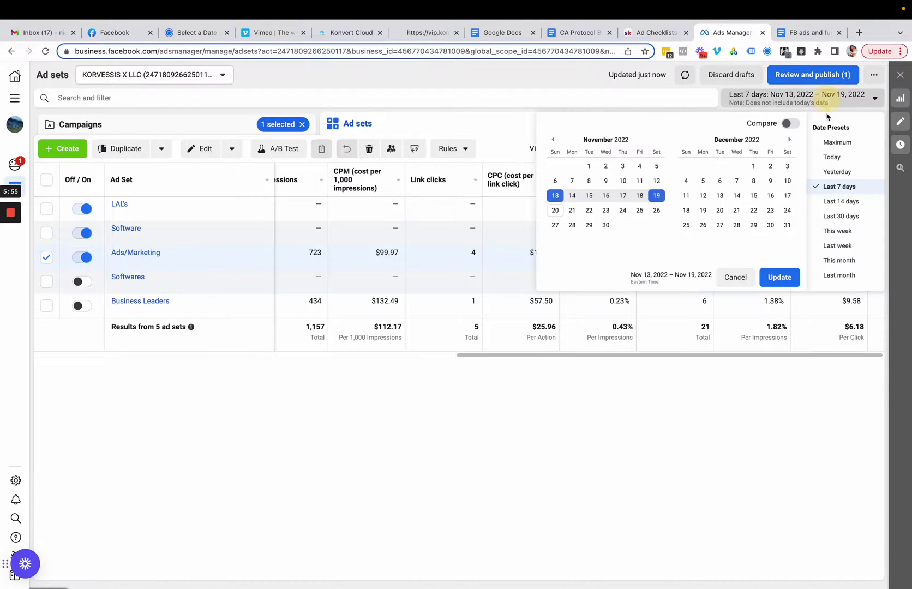
click(835, 156)
scroll(606, 243, left, 10)
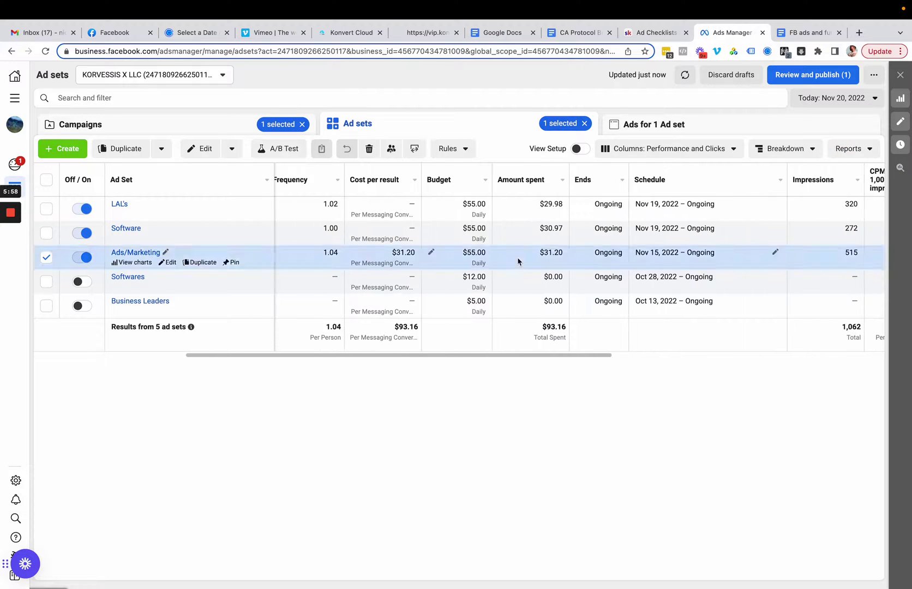
scroll(518, 261, left, 5)
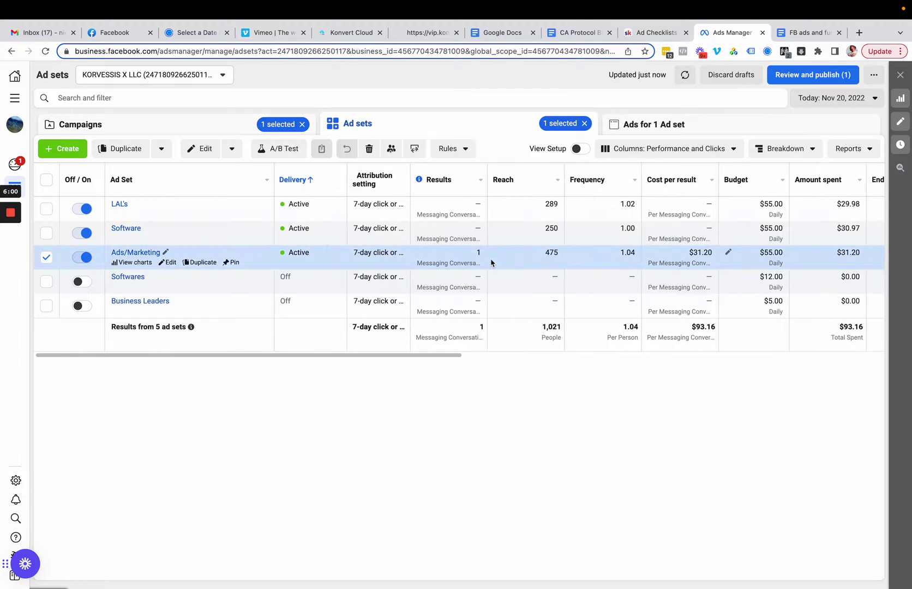
click(46, 257)
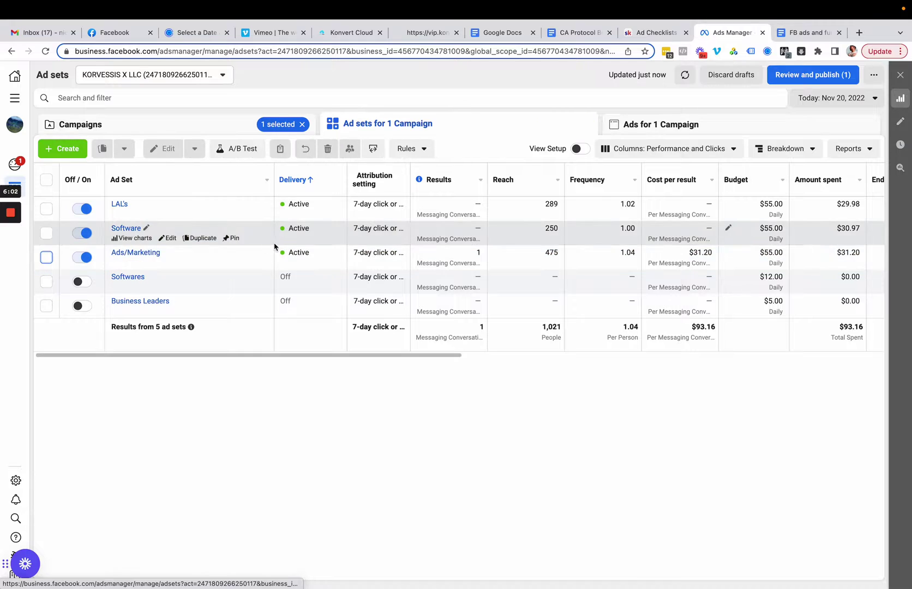
scroll(274, 247, right, 5)
scroll(285, 259, right, 10)
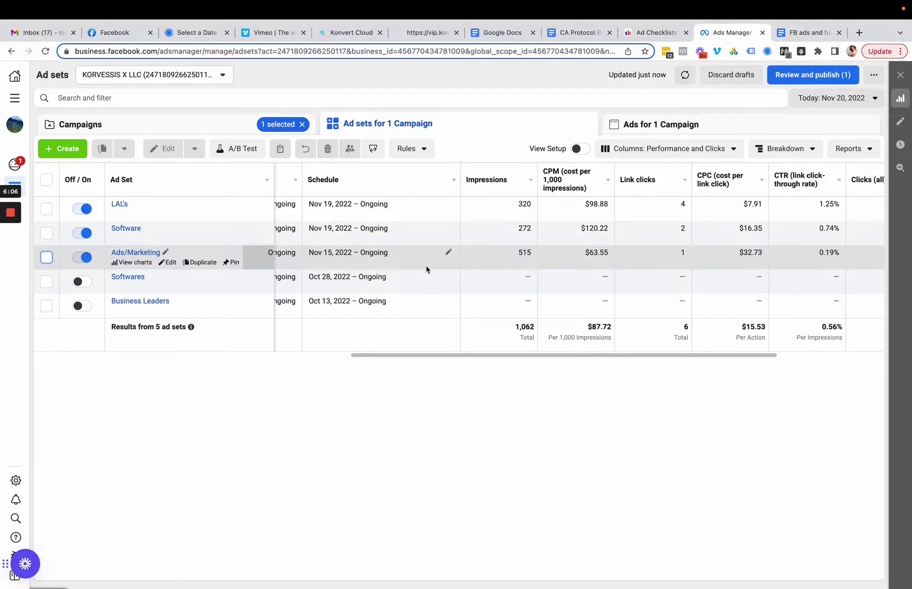
scroll(420, 267, right, 3)
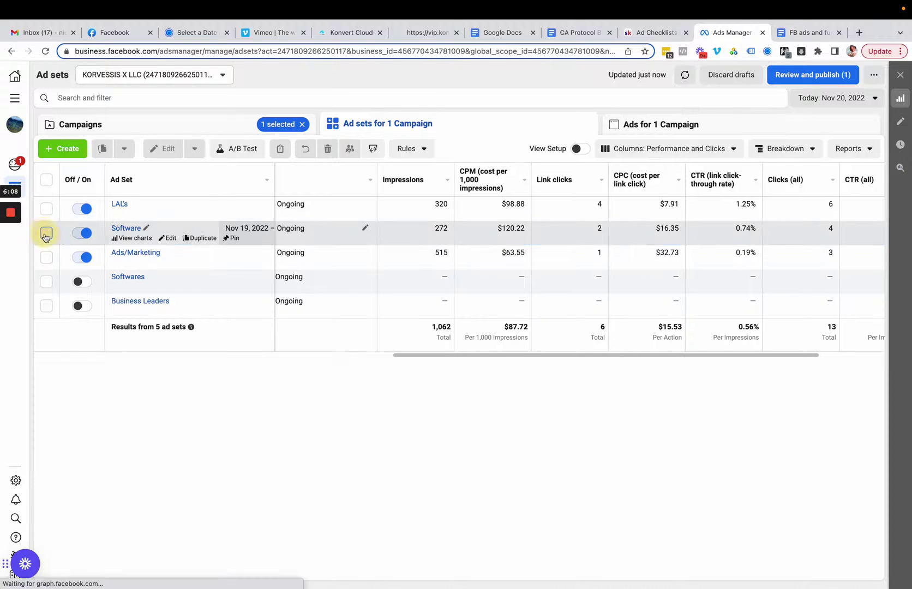
Select only the LAL's ad set and examine its CPM, cost per link click, link click-through rate and CTR (all) for today.
click(45, 237)
click(46, 208)
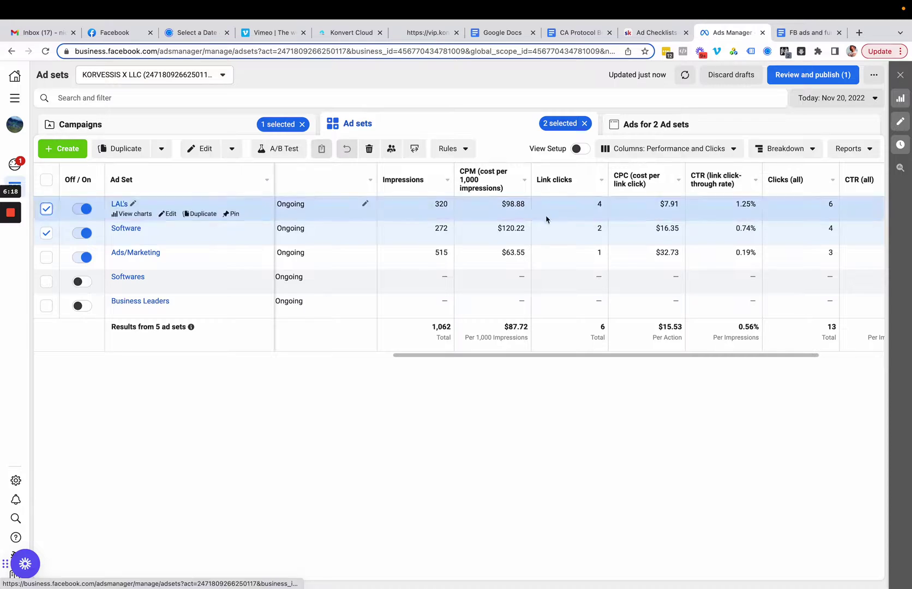
double_click(503, 206)
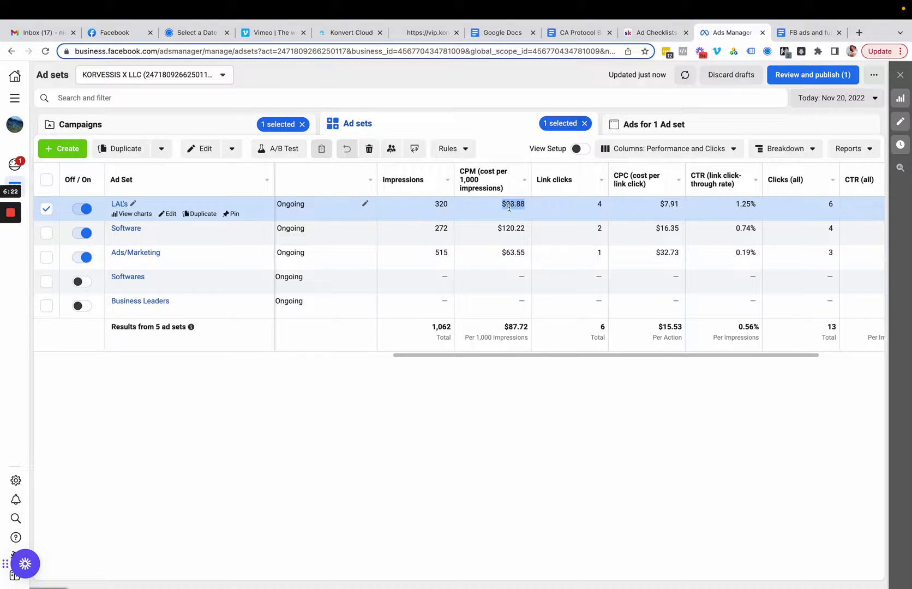
drag(661, 208, 679, 213)
scroll(678, 212, right, 5)
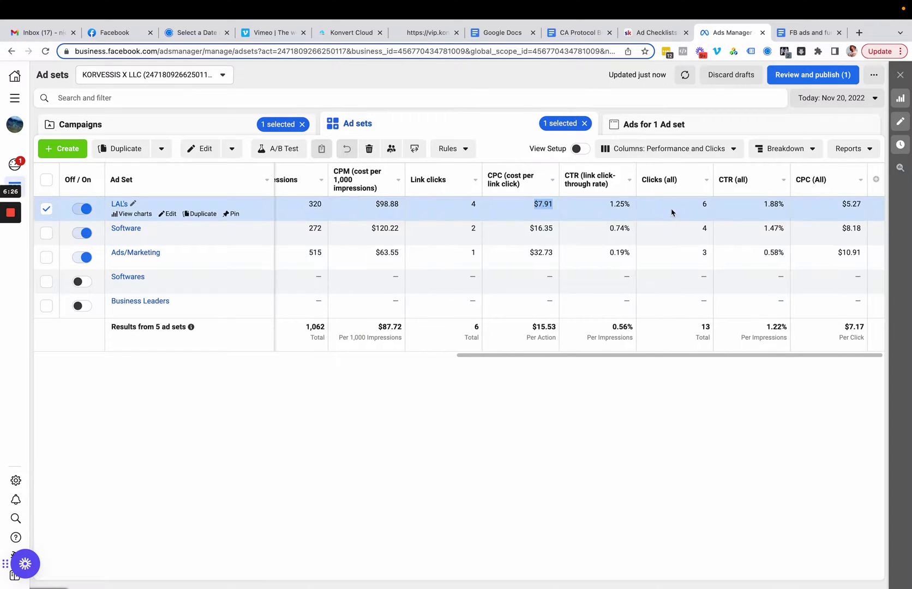
drag(610, 202, 633, 204)
drag(764, 204, 781, 206)
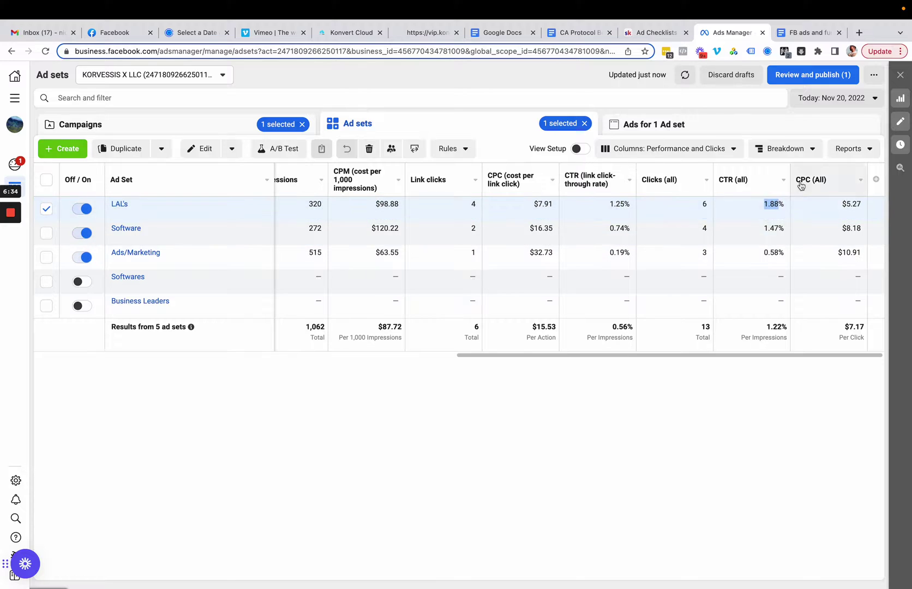
Set the ad sets' date range to Nov 13, 2022 – Nov 20, 2022.
click(832, 98)
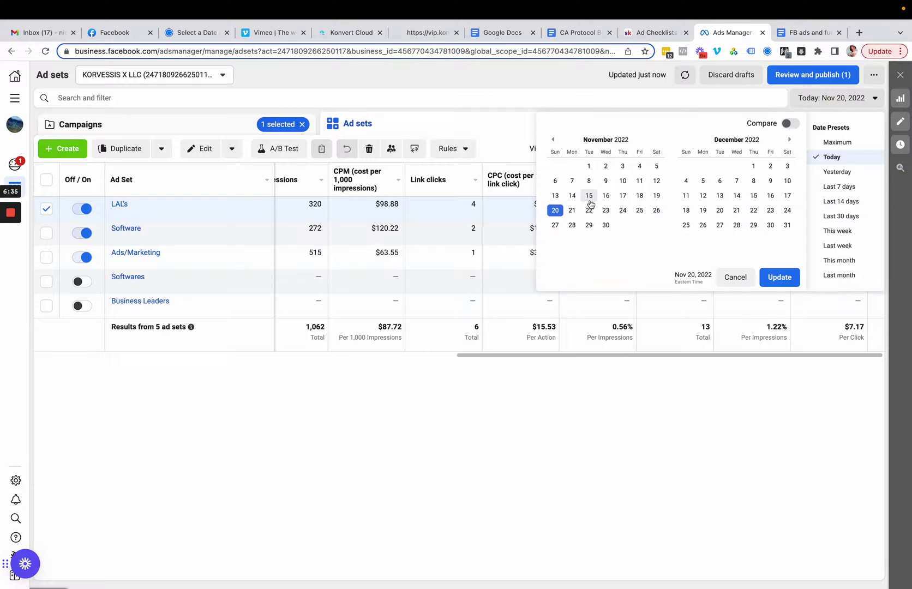
click(555, 195)
click(779, 277)
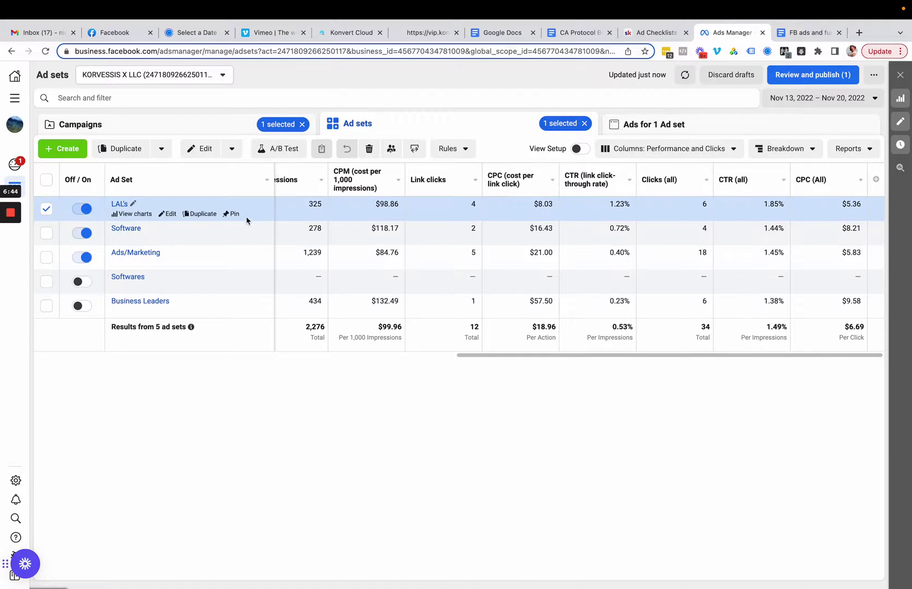
Open the LAL's ad set's Blunt Post - CA2 ad to review its creative, and return to the ad sets.
click(669, 129)
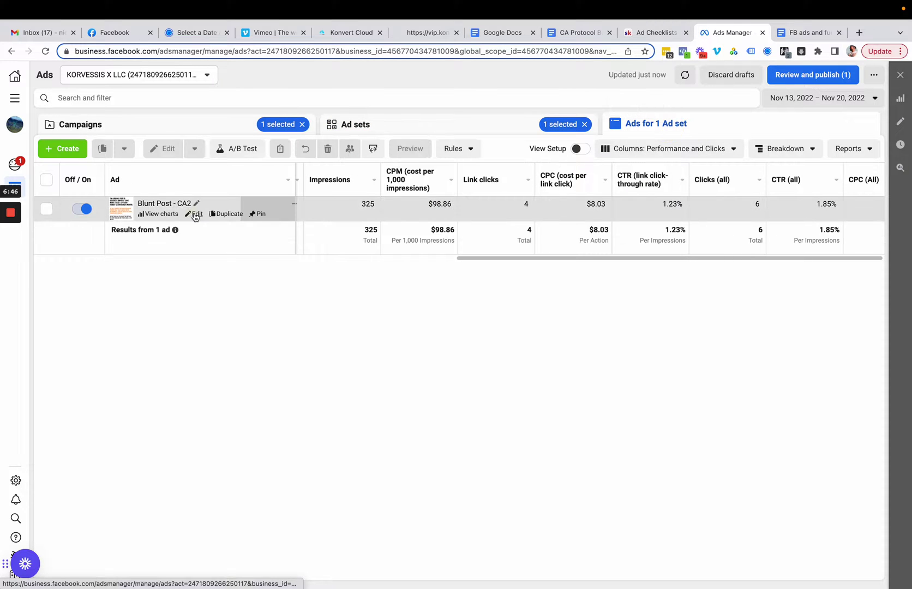
click(193, 214)
scroll(478, 314, down, 4)
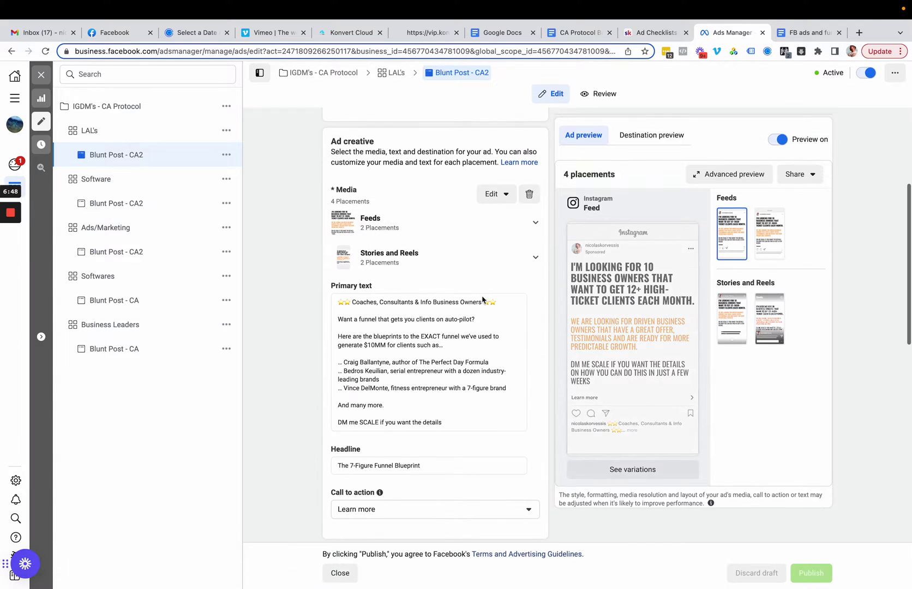
click(41, 75)
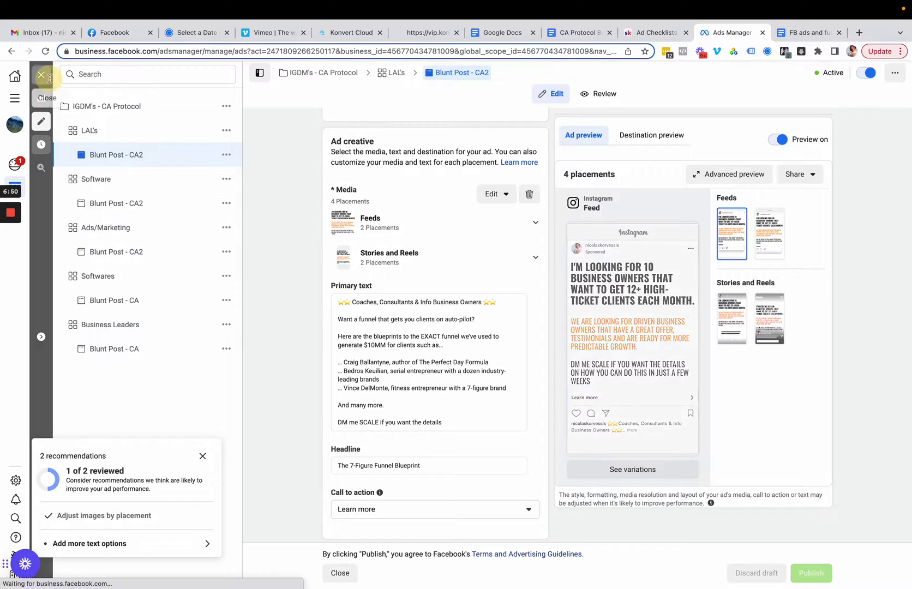
click(357, 123)
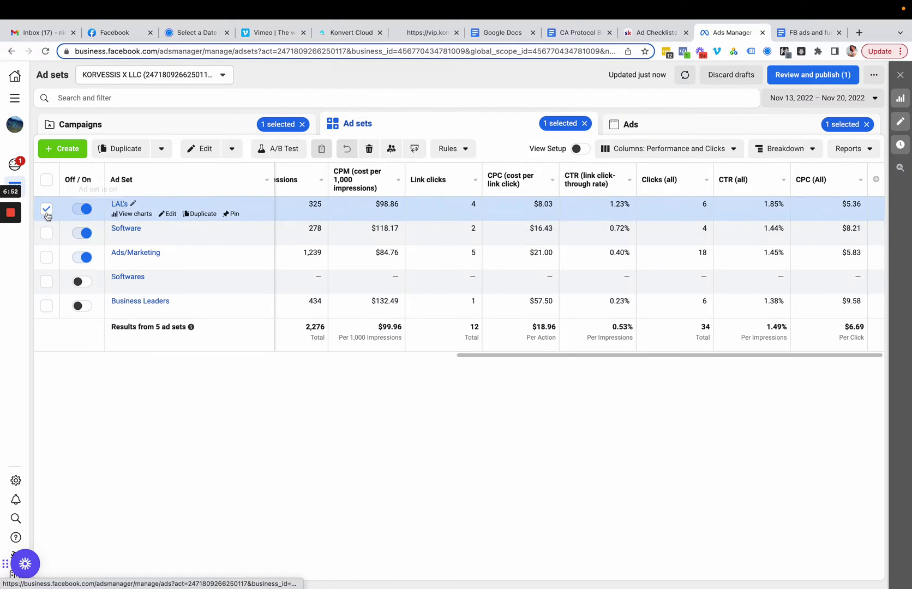
Select only the Ads/Marketing ad set, review the creative of its Blunt Post - CA2 ad, and return to the ad sets.
click(46, 209)
click(47, 257)
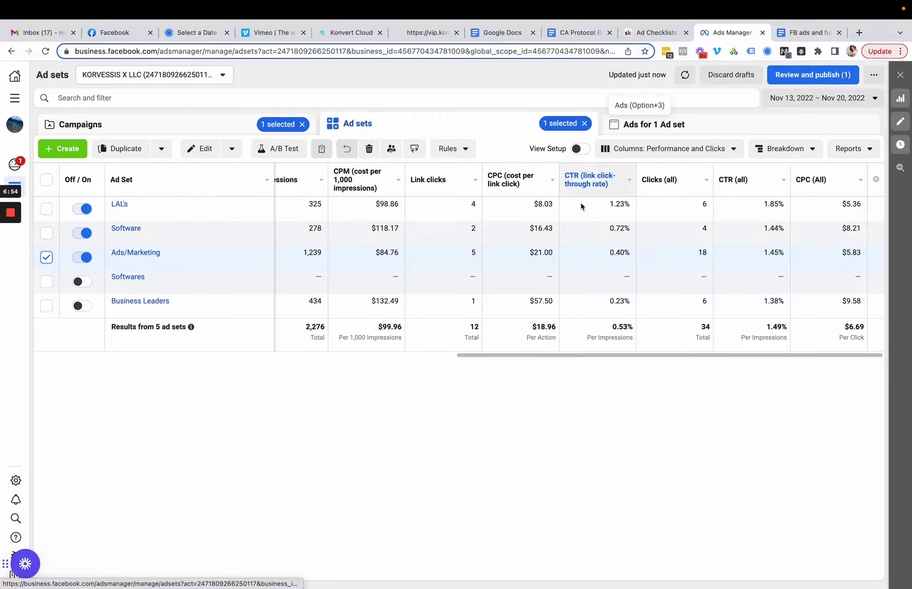
click(701, 127)
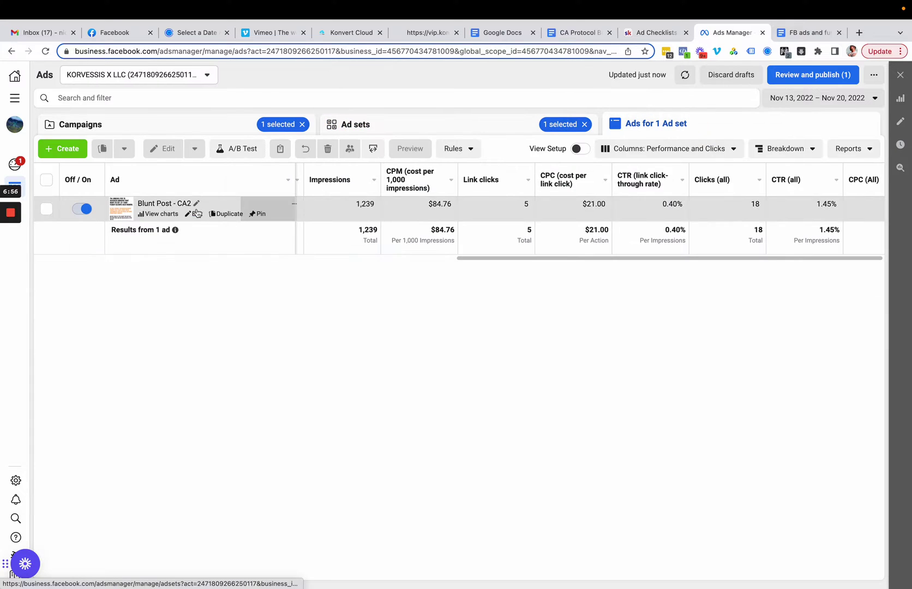
click(180, 215)
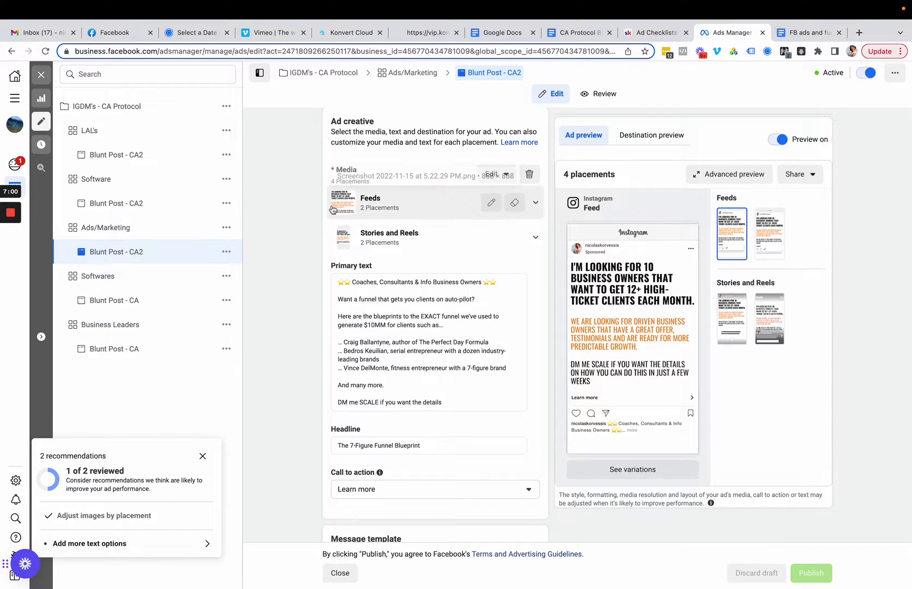
click(41, 75)
click(343, 133)
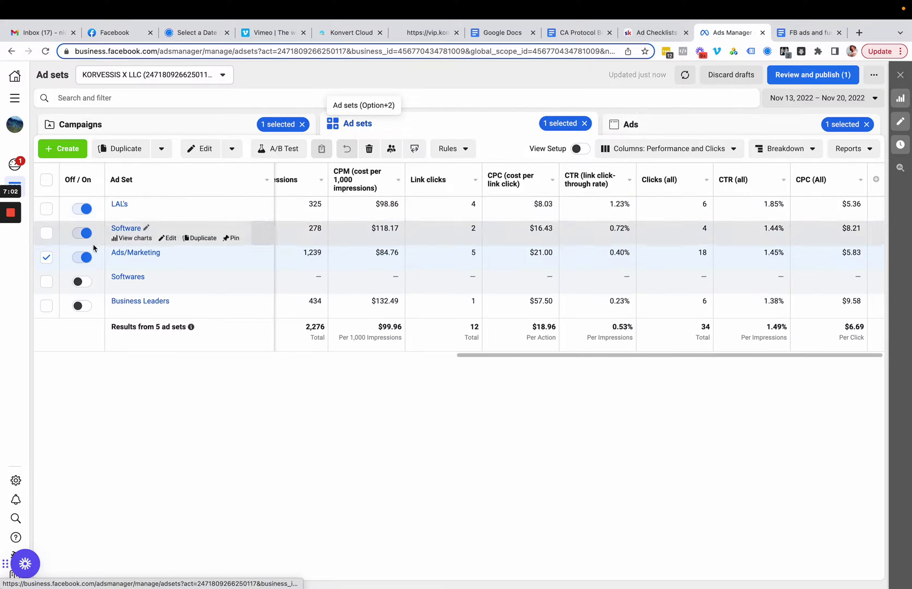
Select only the LAL's ad set, recheck its Blunt Post - CA2 ad's creative, and view that ad's results and cost per result.
click(47, 257)
click(46, 209)
click(690, 125)
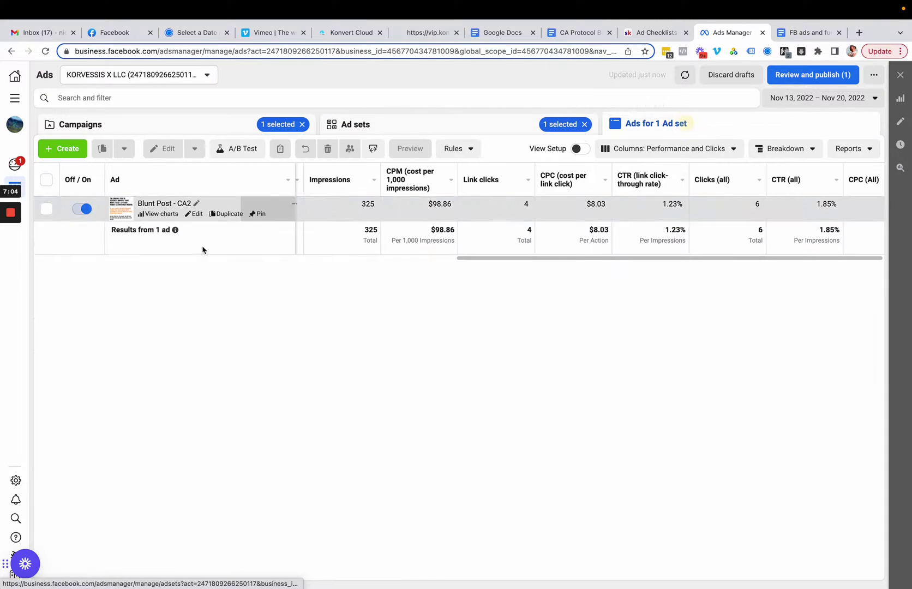
click(187, 229)
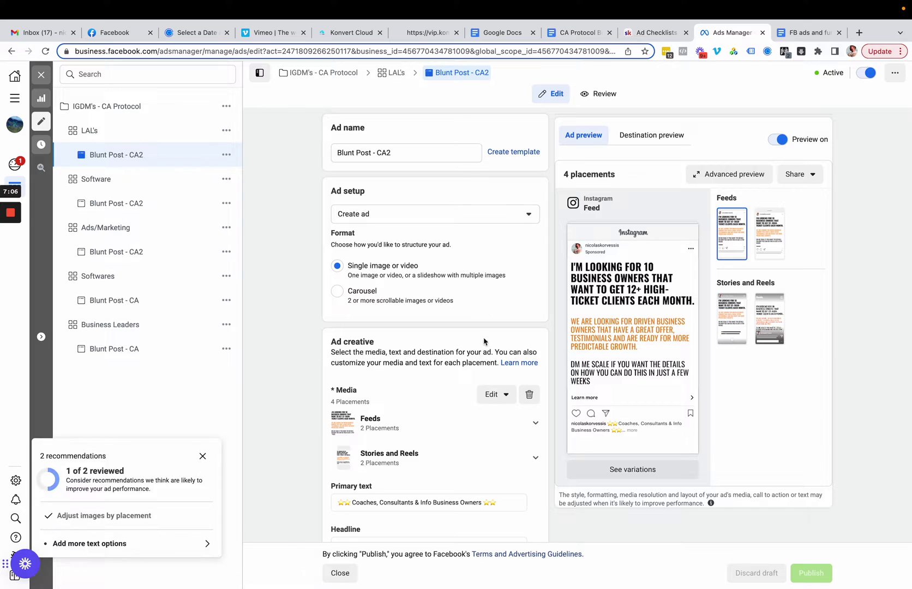
scroll(486, 342, down, 3)
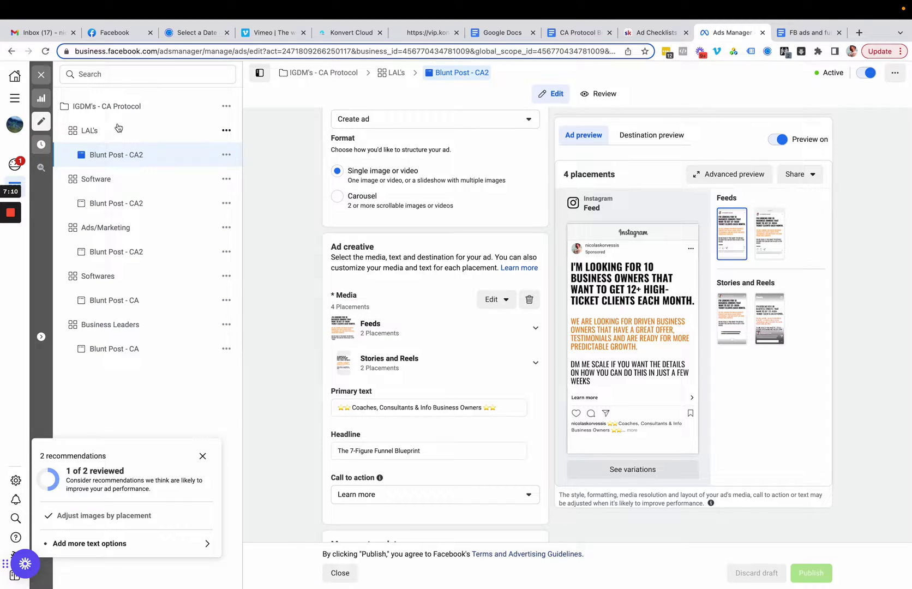
click(48, 75)
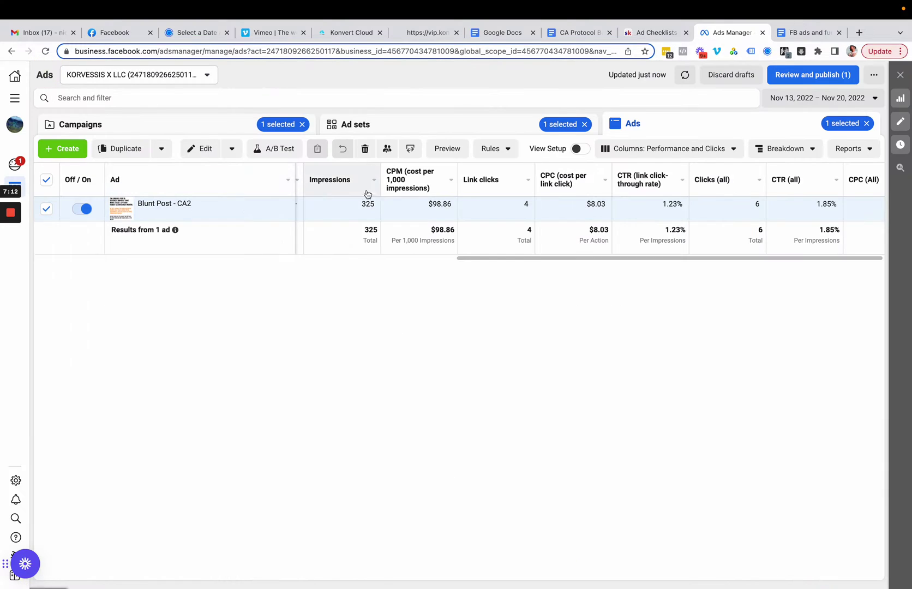
scroll(409, 224, left, 10)
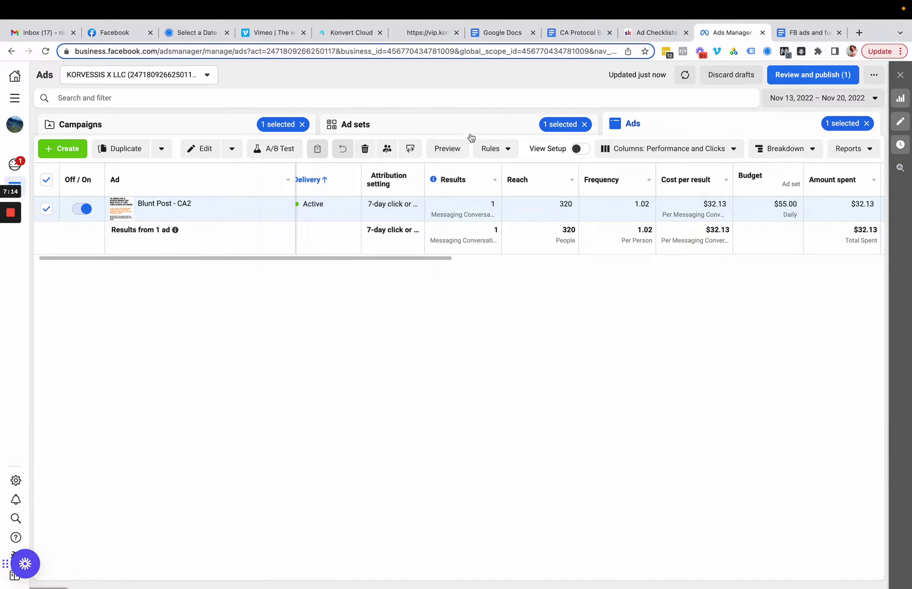
Return to the ad sets and view Today's and Yesterday's figures, ending with the date range set to Today.
click(468, 124)
click(811, 106)
click(838, 154)
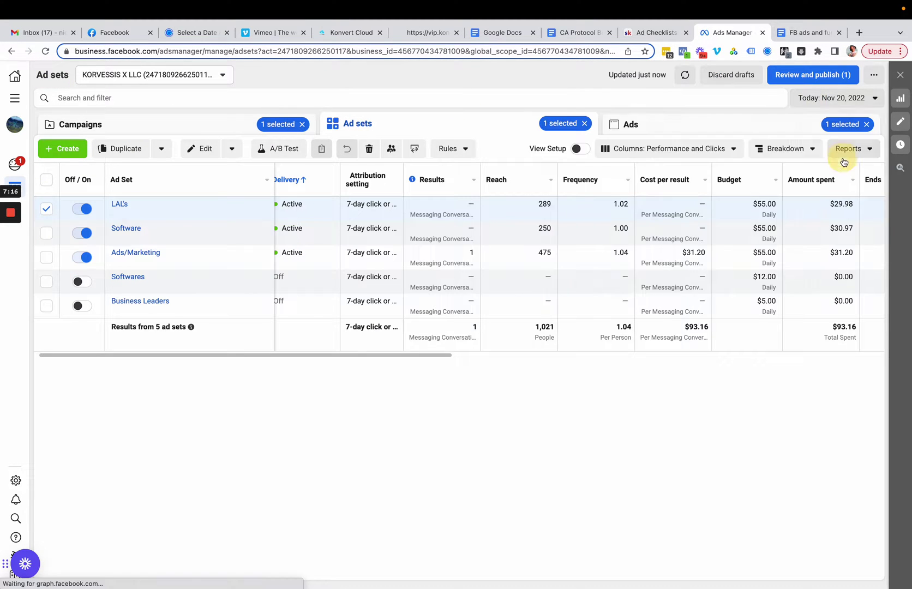
click(831, 98)
click(844, 171)
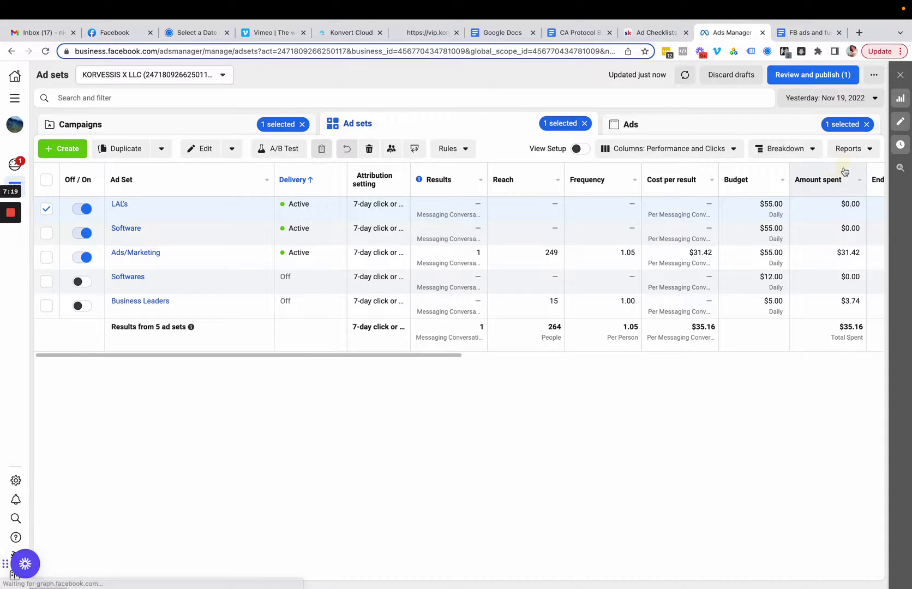
click(824, 98)
click(796, 155)
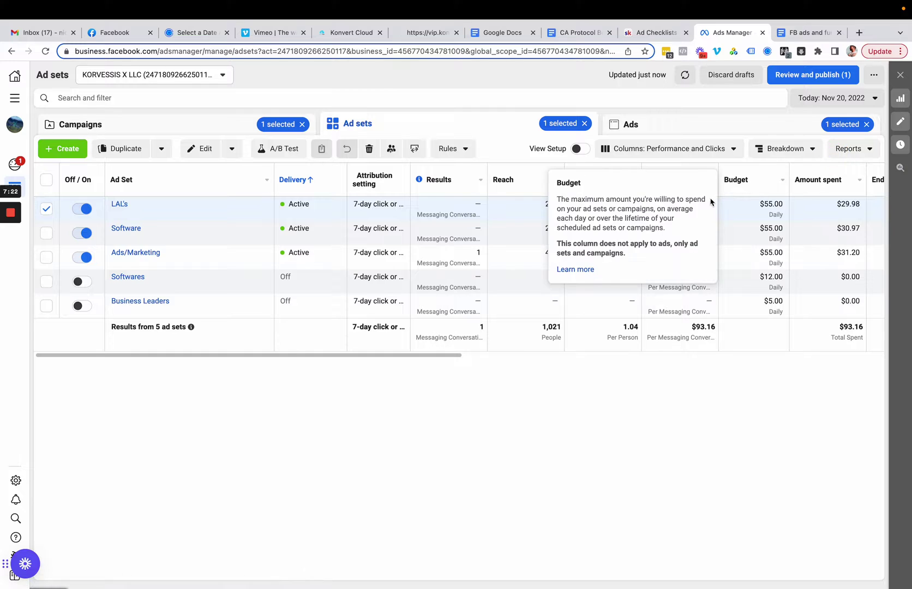
Review today's spend, impressions, CPM, link clicks and results across the ad sets.
scroll(767, 254, right, 3)
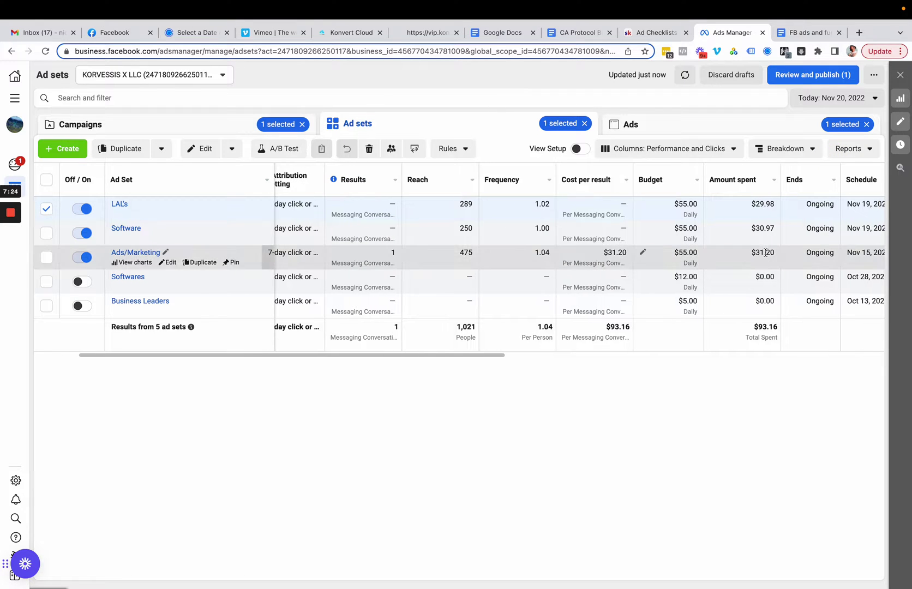
scroll(682, 253, right, 10)
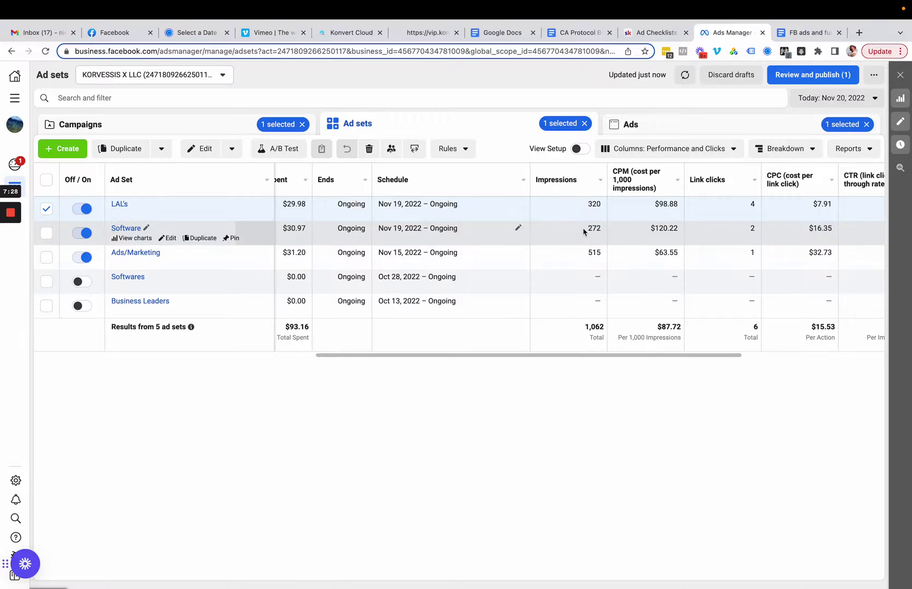
scroll(546, 228, left, 10)
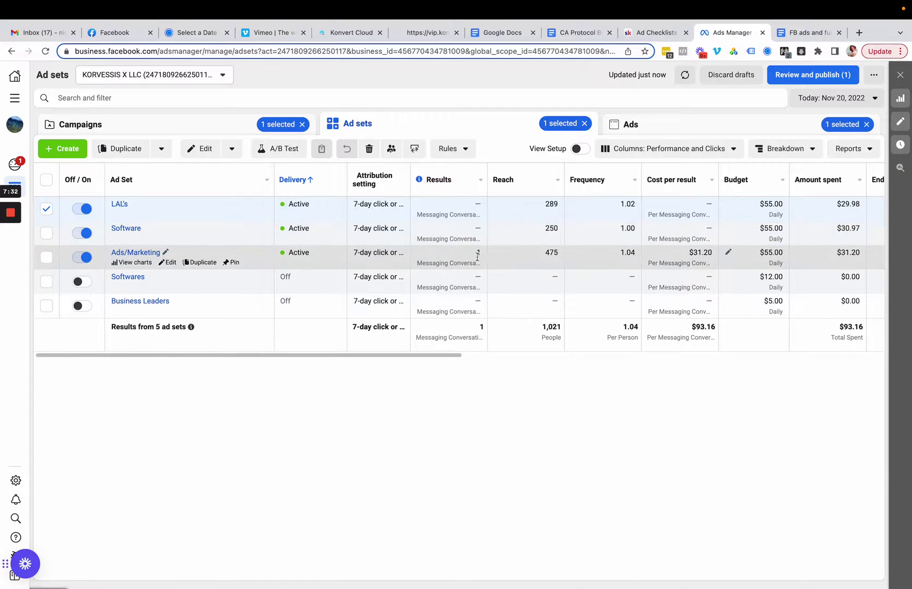
Select only the Ads/Marketing ad set and examine its results, CPM, link clicks, CPC and CTR for today.
click(510, 266)
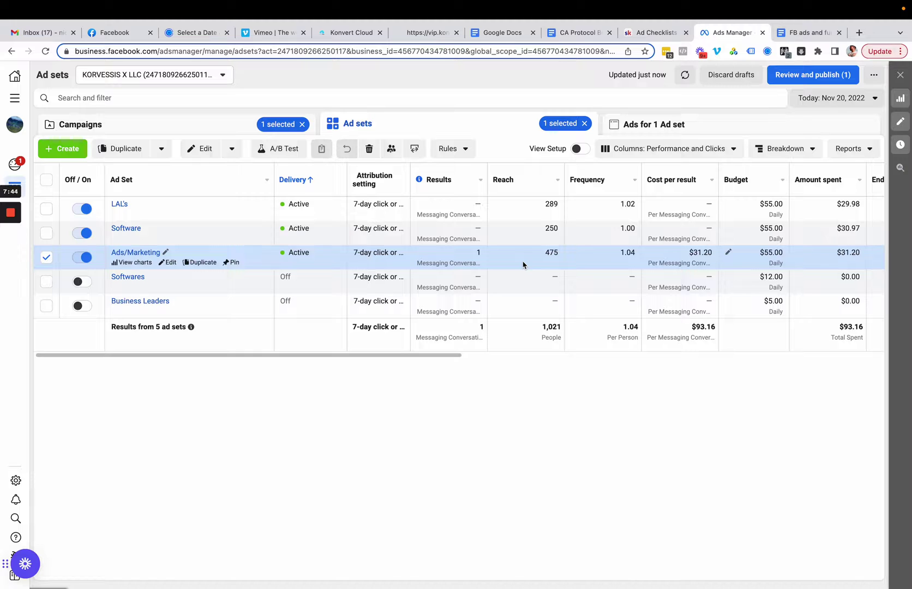
scroll(523, 265, right, 10)
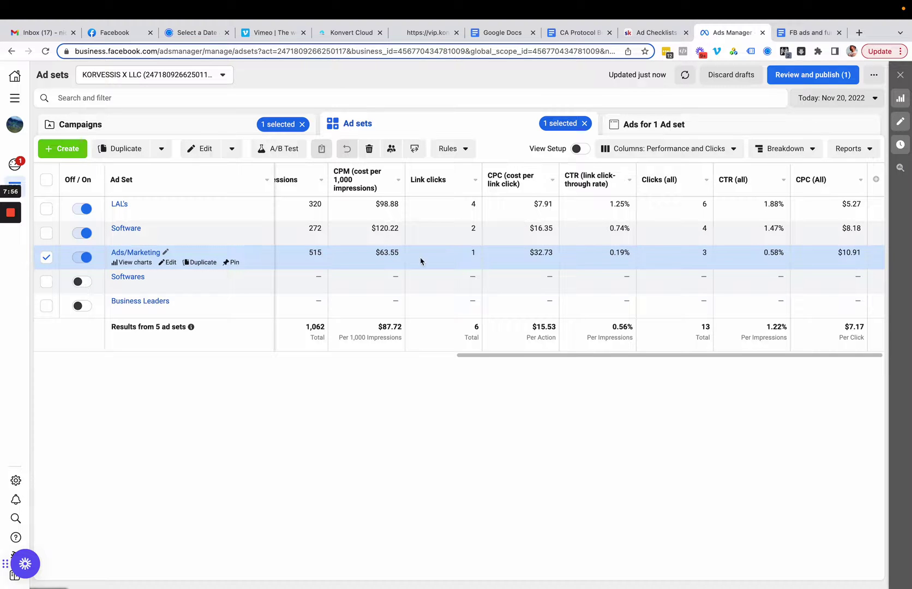
drag(375, 256, 749, 267)
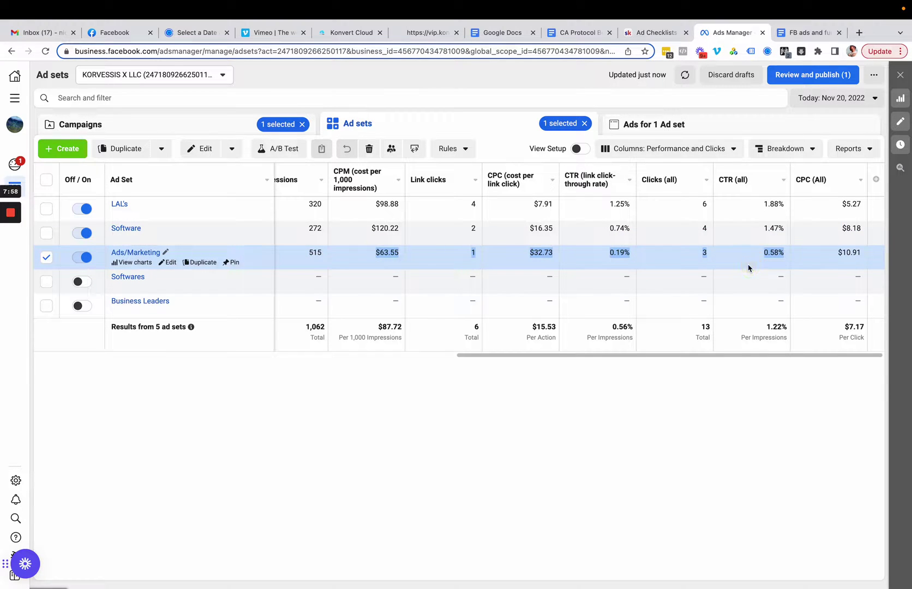
click(735, 271)
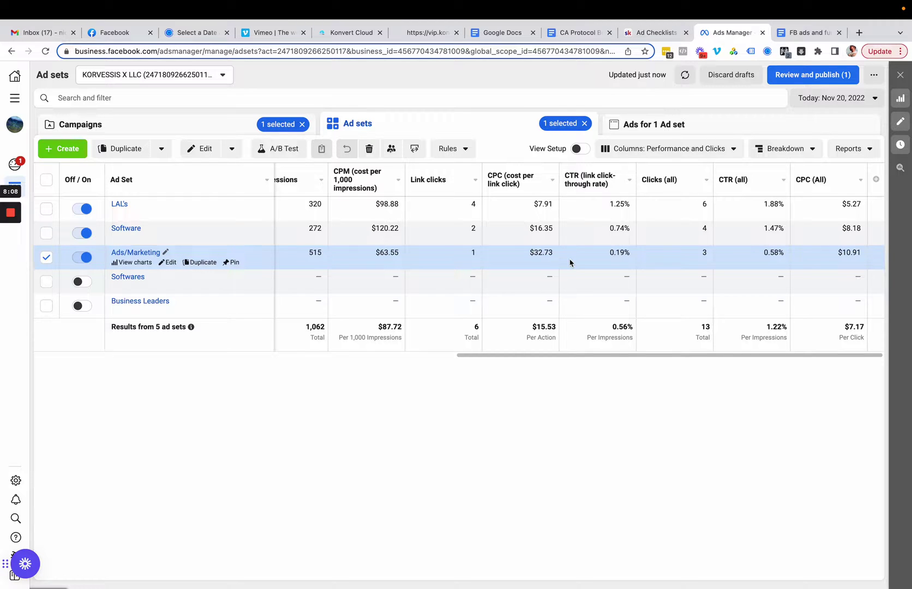
scroll(609, 250, left, 2)
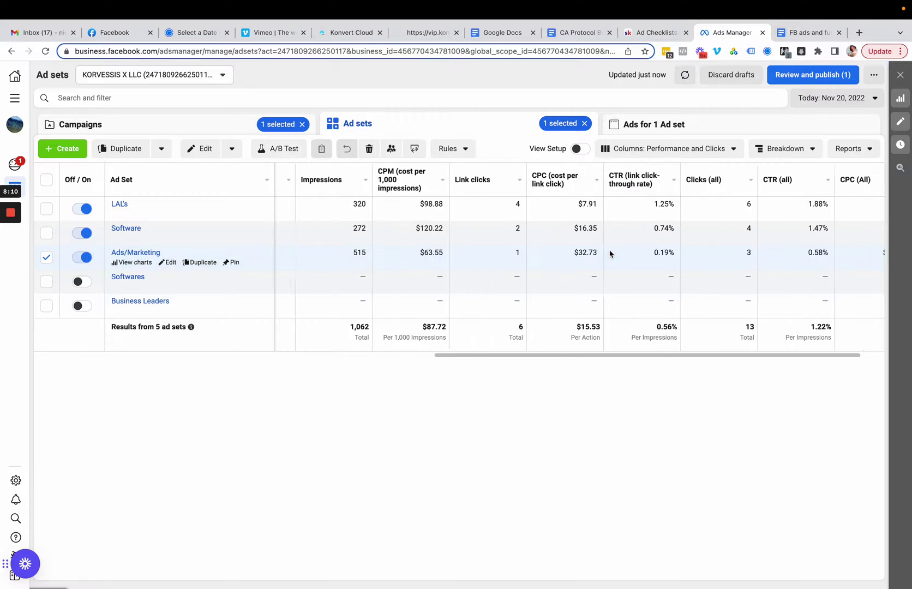
scroll(543, 269, left, 5)
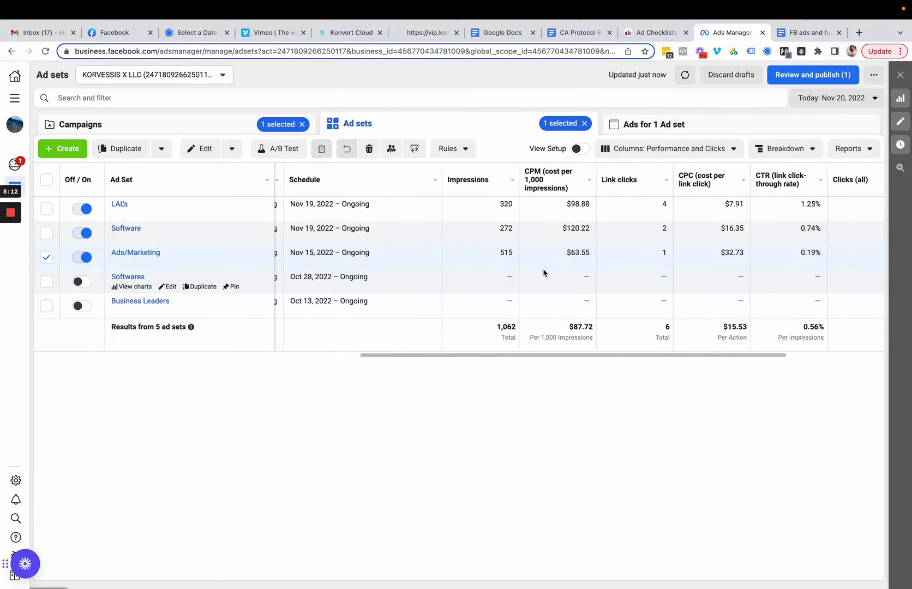
scroll(544, 271, left, 8)
scroll(545, 271, right, 4)
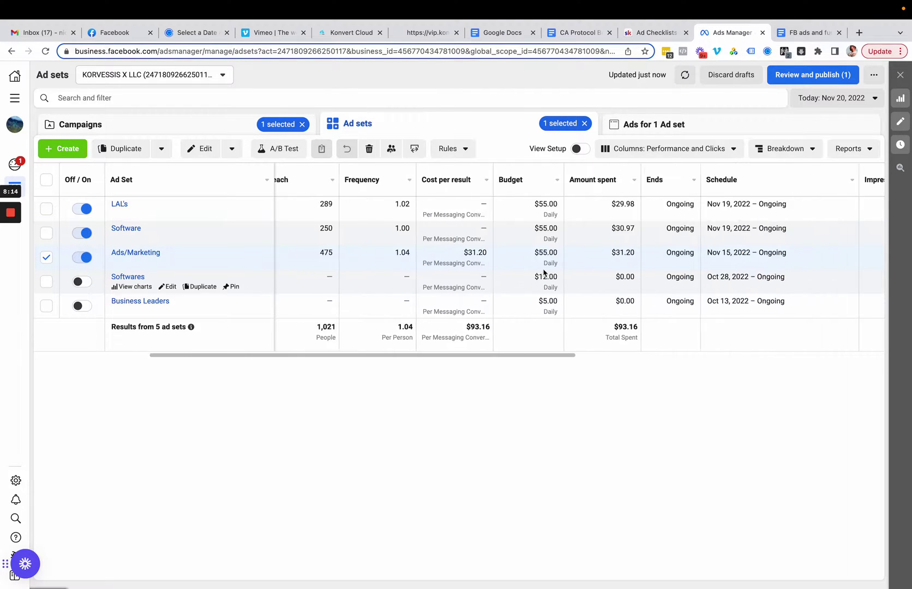
Open the Ads/Marketing ad set's Blunt Post - CA2 ad to review its creative, and check the ad's CPM and click metrics.
click(642, 125)
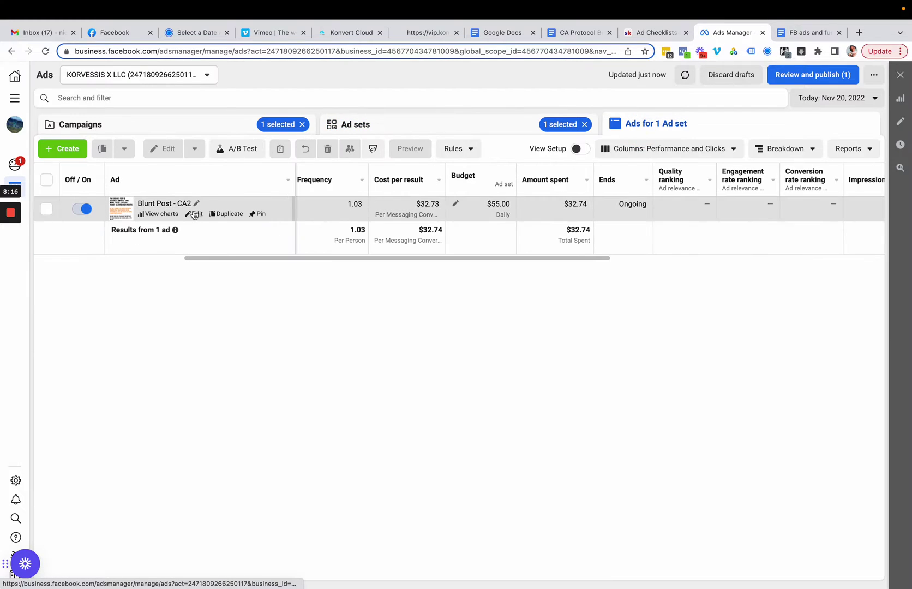
click(195, 213)
scroll(442, 302, down, 6)
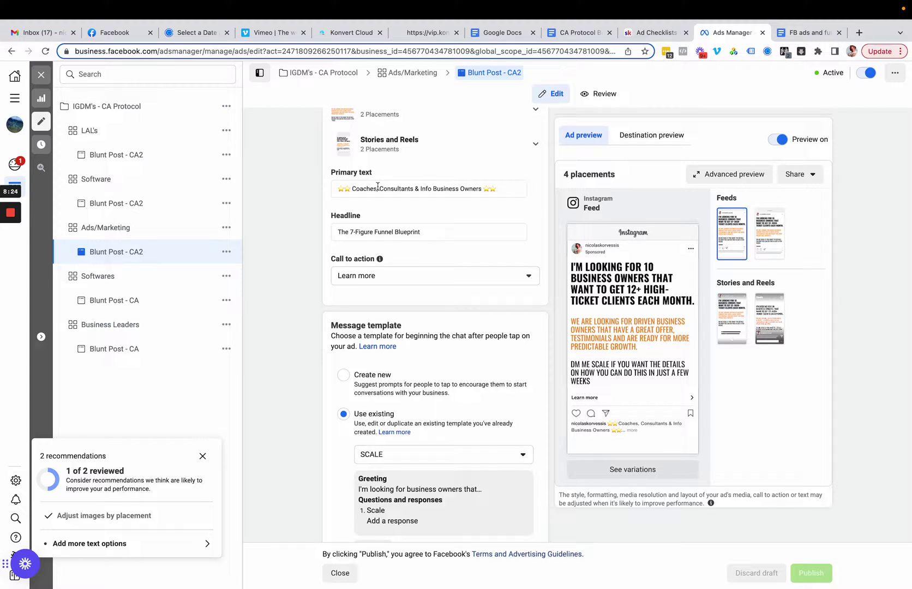
click(41, 76)
scroll(533, 231, right, 10)
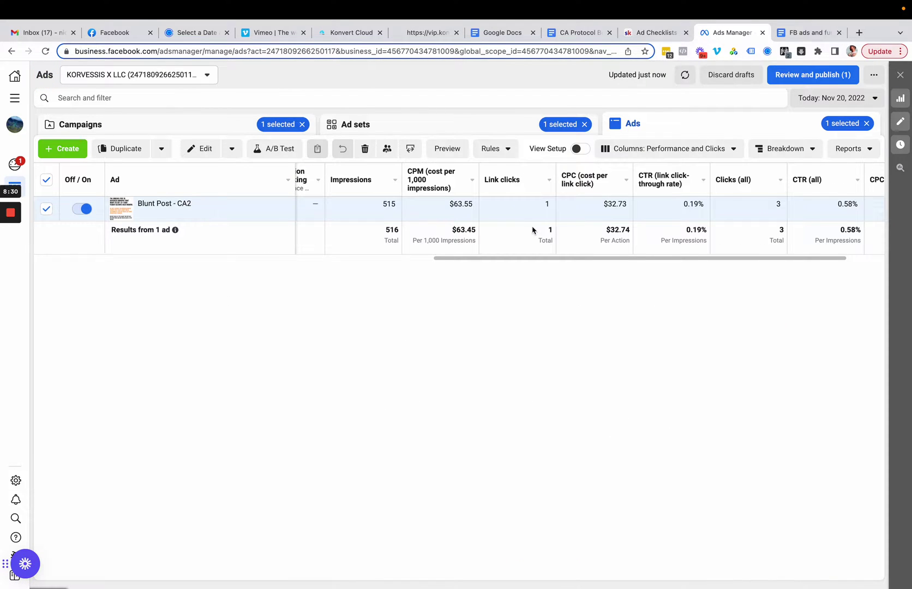
Reopen the Blunt Post - CA2 ad to recheck its media, primary text and headline, and return to the ad sets.
click(191, 216)
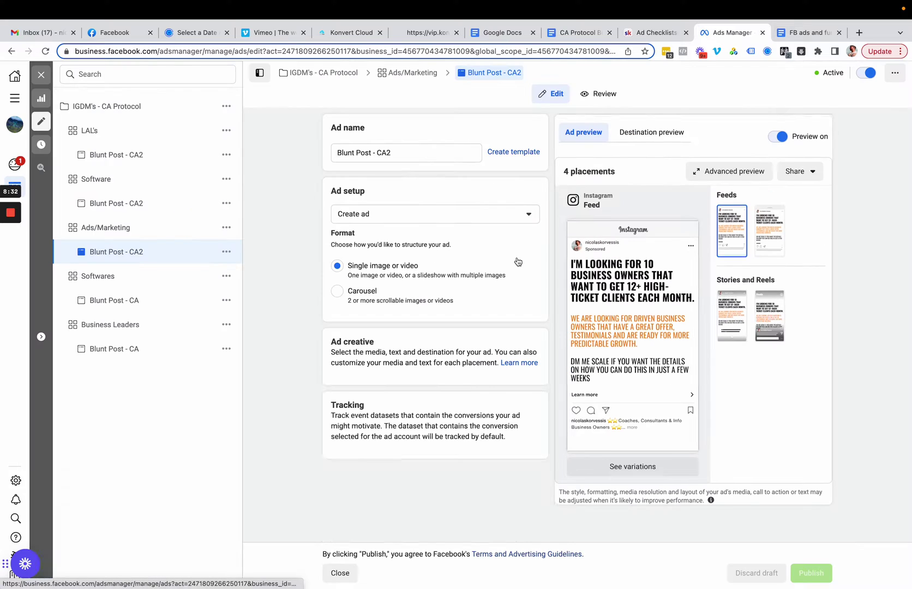
scroll(519, 262, down, 3)
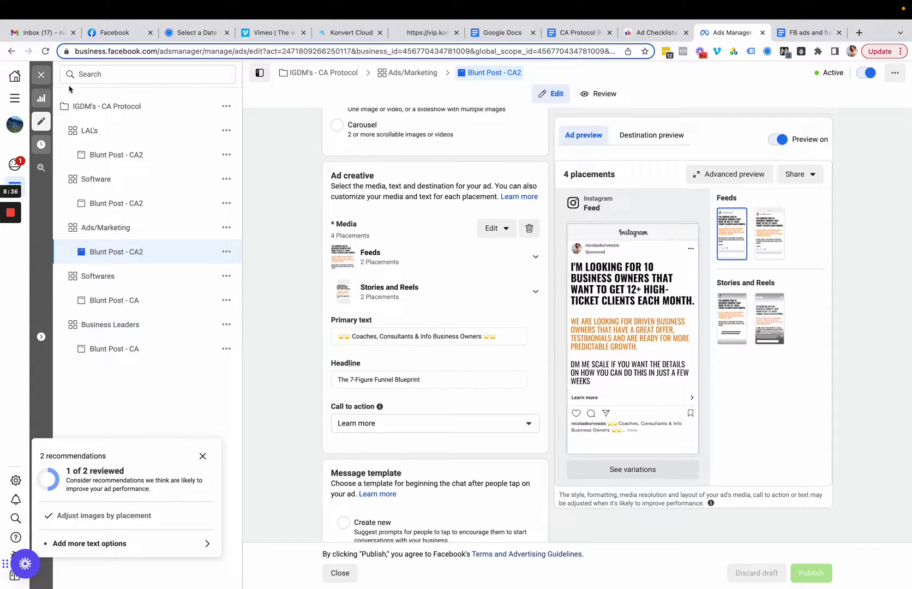
click(41, 75)
click(371, 126)
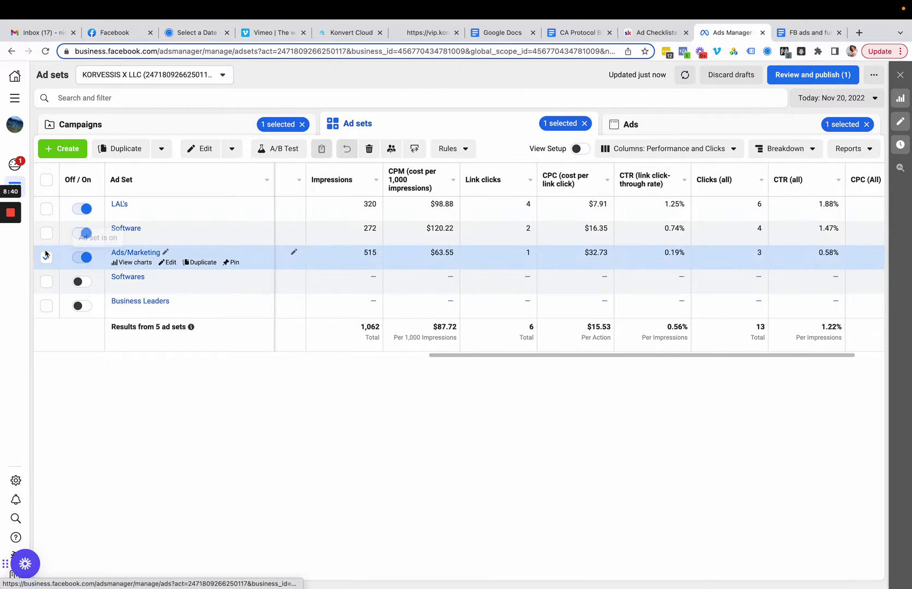
Switch to the FB ads and funnels full guide document in Google Docs and find its Daily workflow section.
click(808, 32)
scroll(463, 279, down, 15)
scroll(463, 279, down, 12)
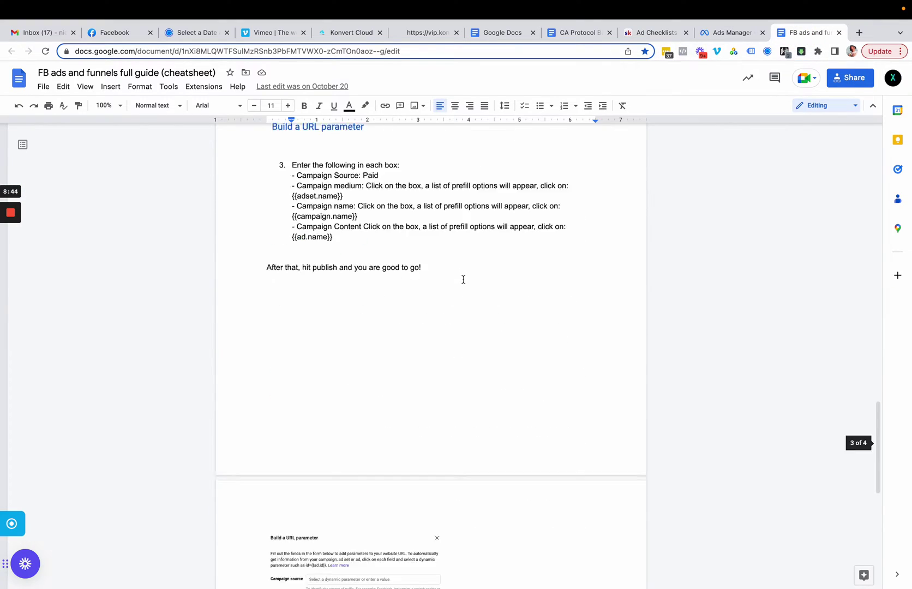
scroll(464, 279, up, 18)
scroll(463, 280, up, 3)
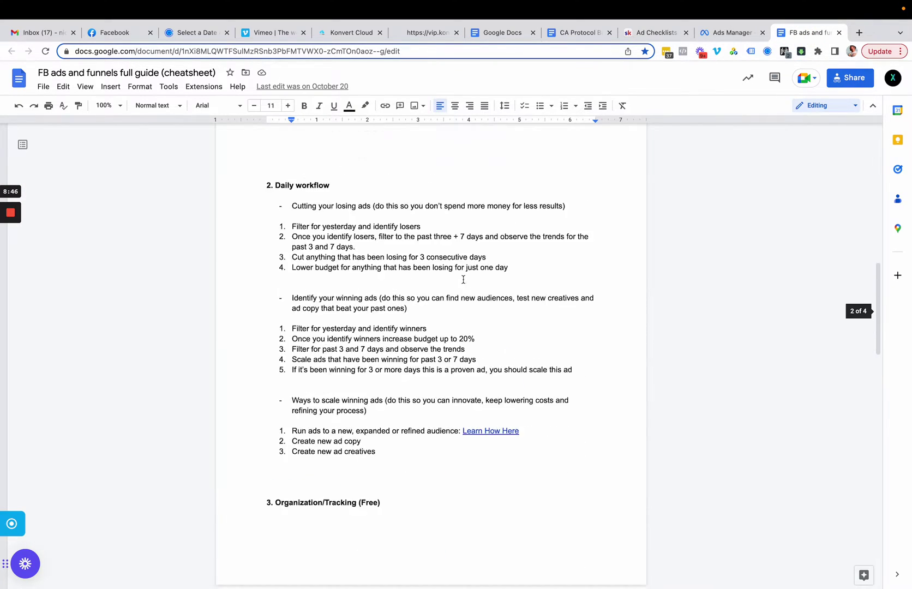
scroll(319, 242, up, 5)
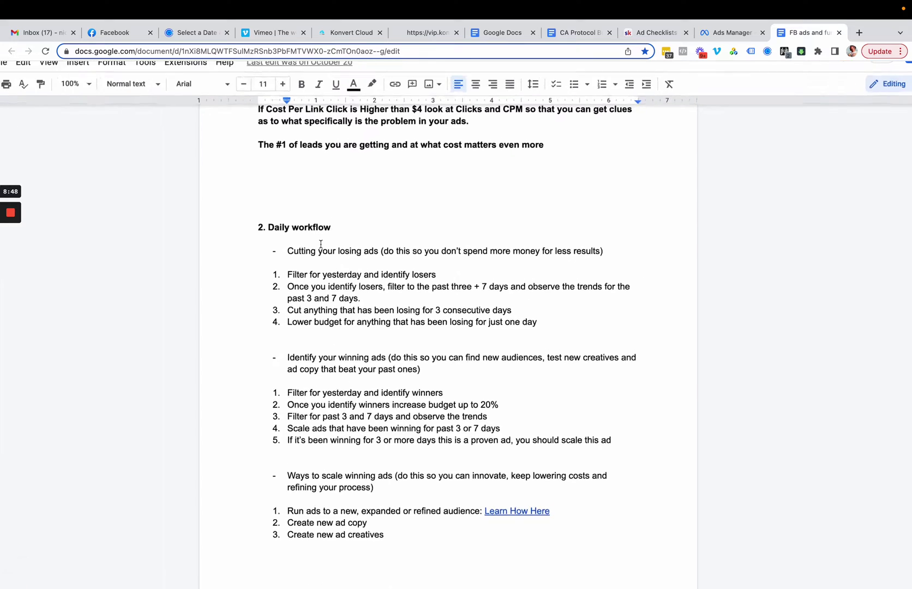
Read through the rules for cutting losing ads, highlighting those on identifying losers, cutting after 3 consecutive days and lowering budgets.
drag(292, 271, 457, 285)
click(517, 273)
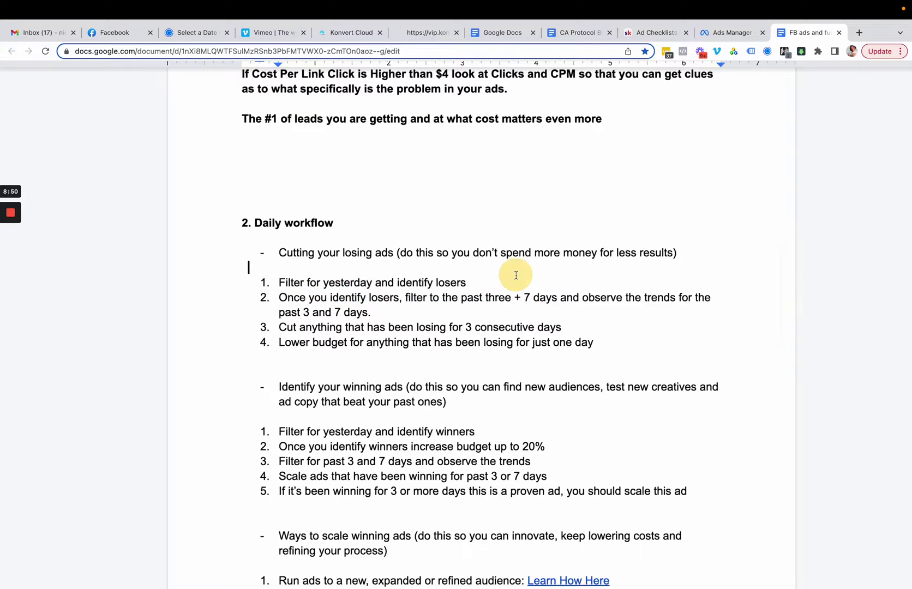
triple_click(520, 281)
drag(278, 297, 407, 299)
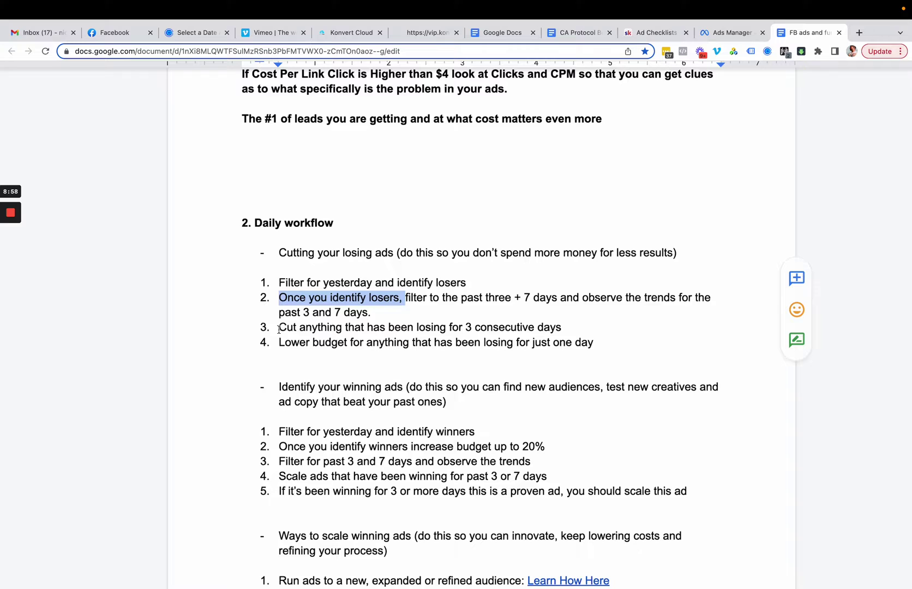
drag(279, 328, 560, 328)
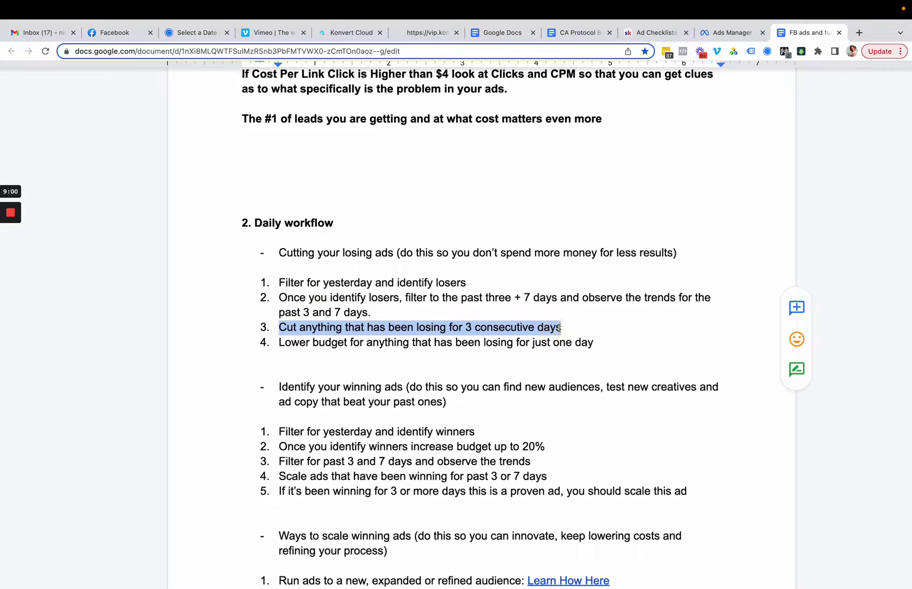
drag(278, 347, 598, 348)
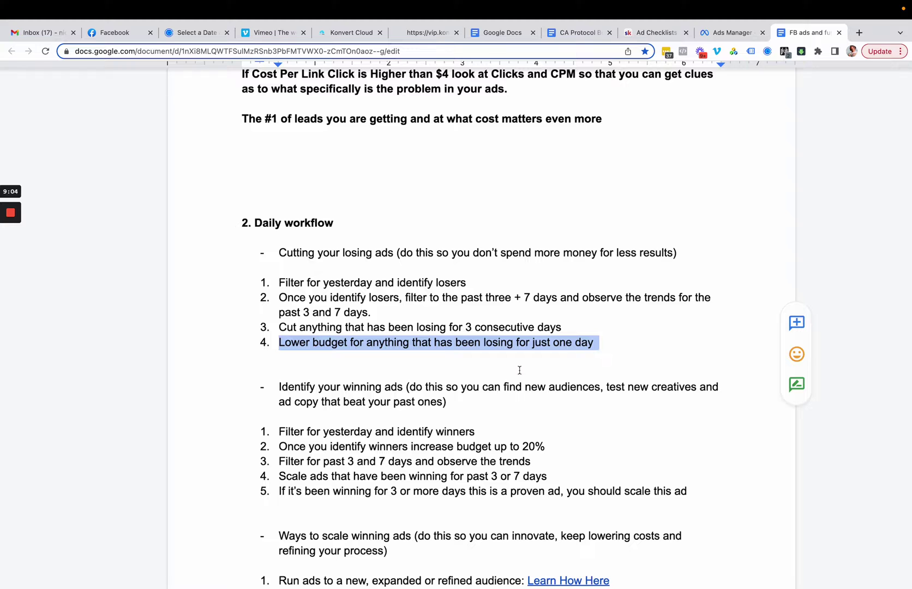
Read the guide's rules for identifying winning ads and the ways to scale them.
scroll(519, 370, down, 3)
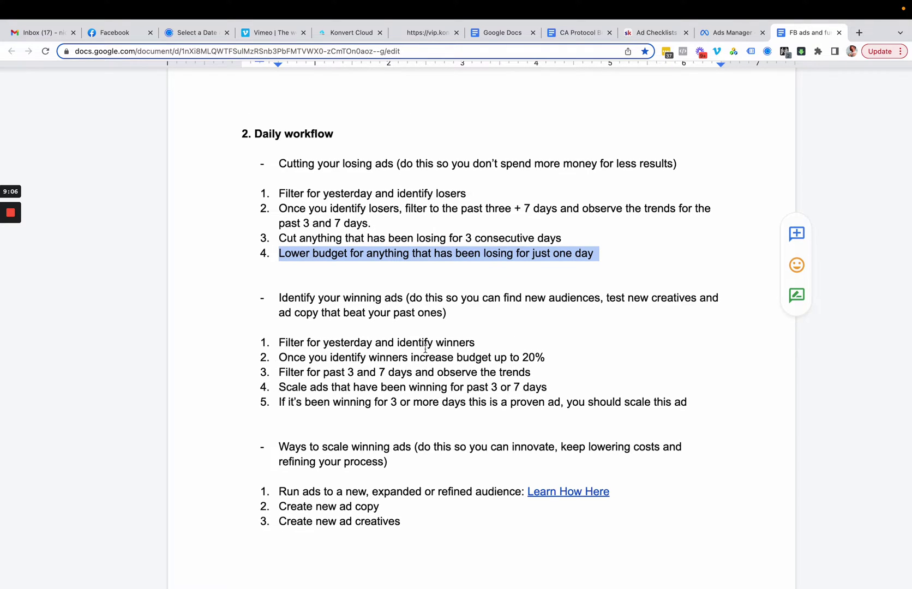
scroll(426, 350, down, 5)
scroll(425, 349, up, 4)
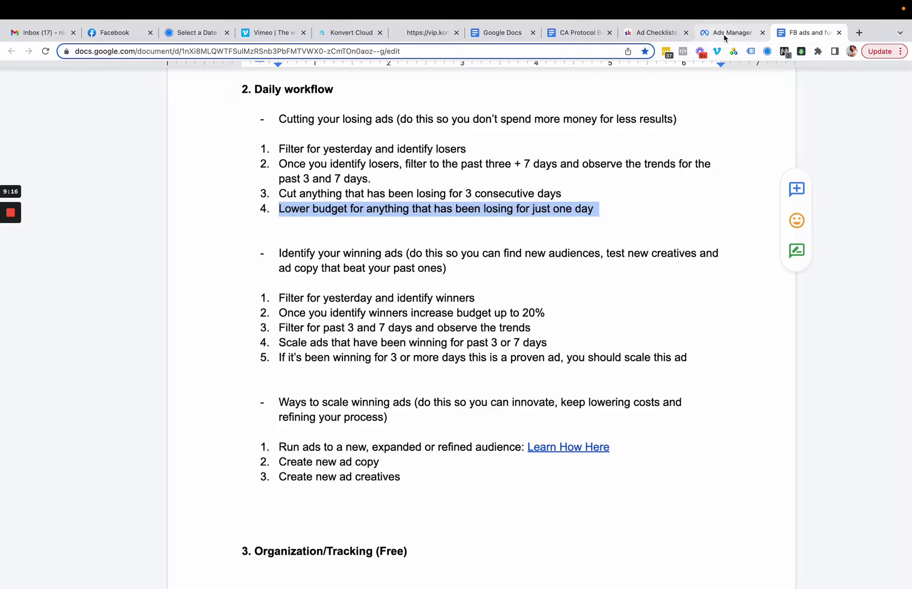
Switch back to Ads Manager and set the ad sets' date range to Nov 17, 2022 – Nov 19, 2022.
click(750, 38)
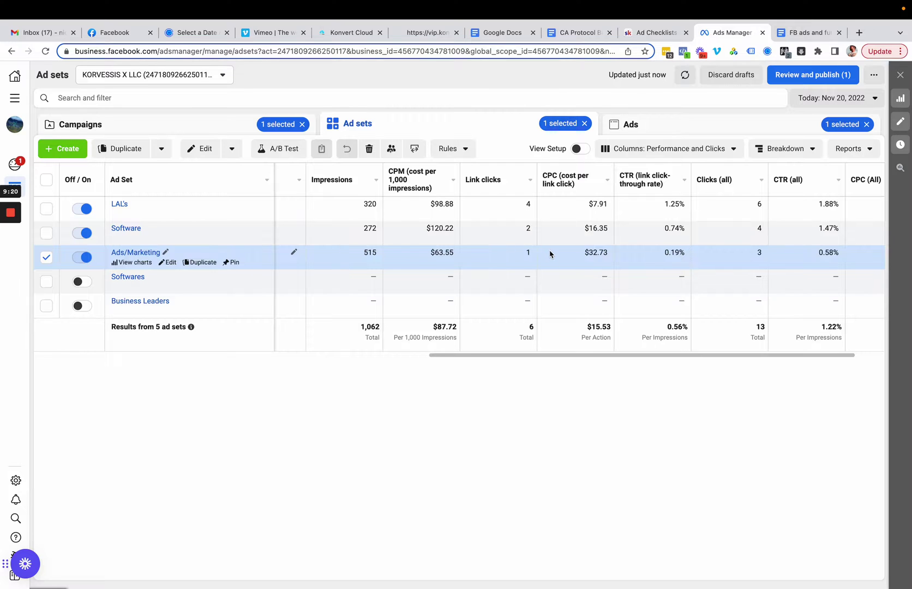
scroll(550, 254, left, 10)
click(835, 98)
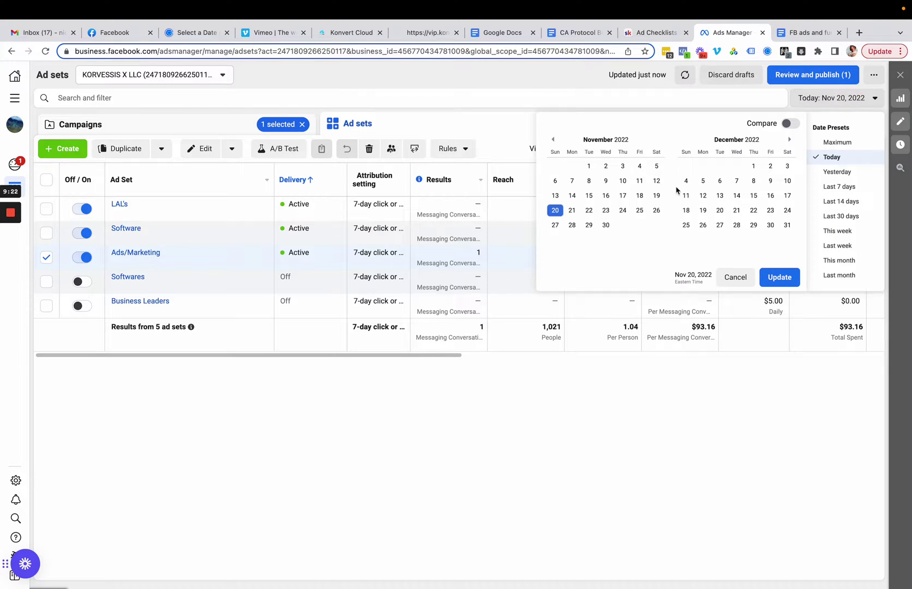
click(656, 196)
click(622, 195)
click(780, 277)
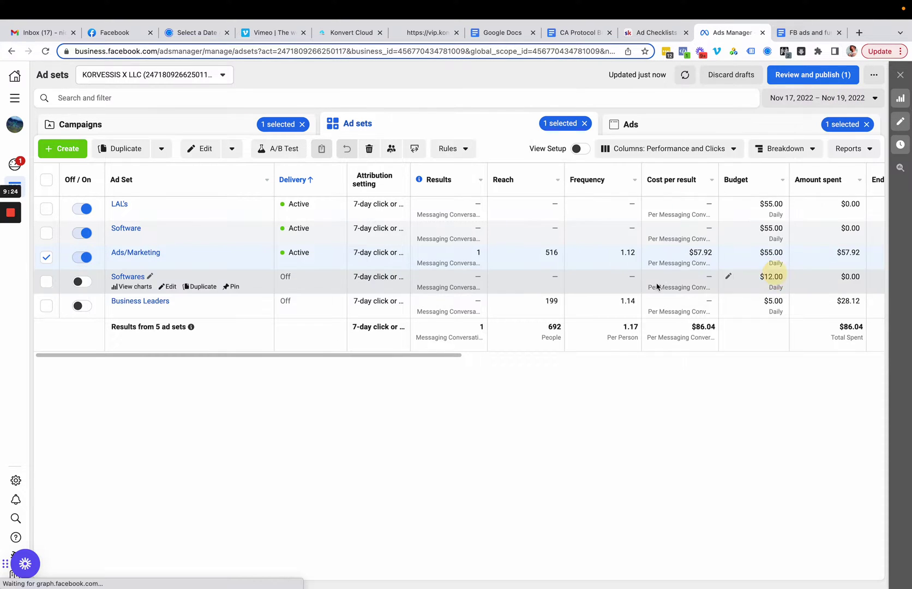
Examine the Ads/Marketing ad set's cost per result, CPM, link clicks, CPC and CTR for the three-day range.
scroll(592, 269, right, 4)
double_click(596, 252)
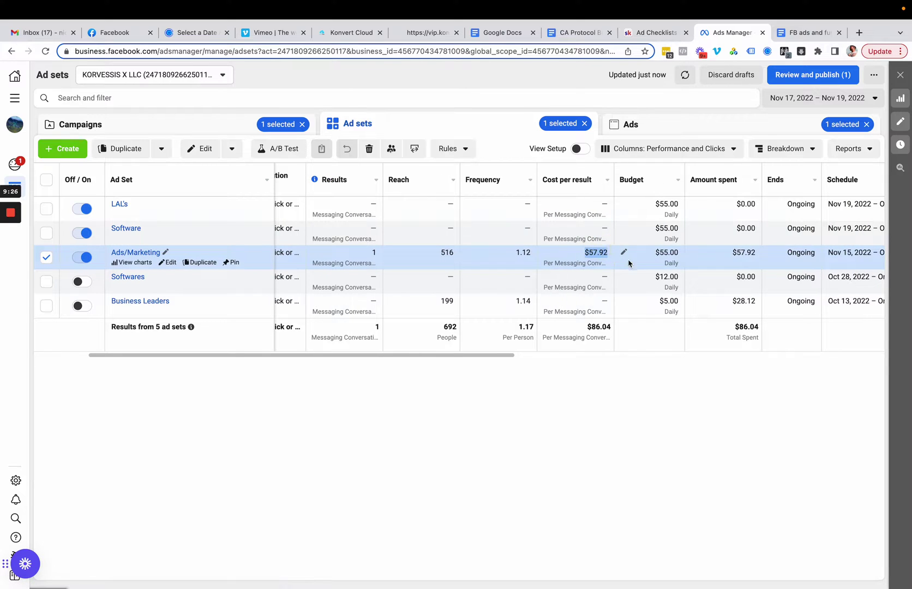
scroll(619, 260, right, 6)
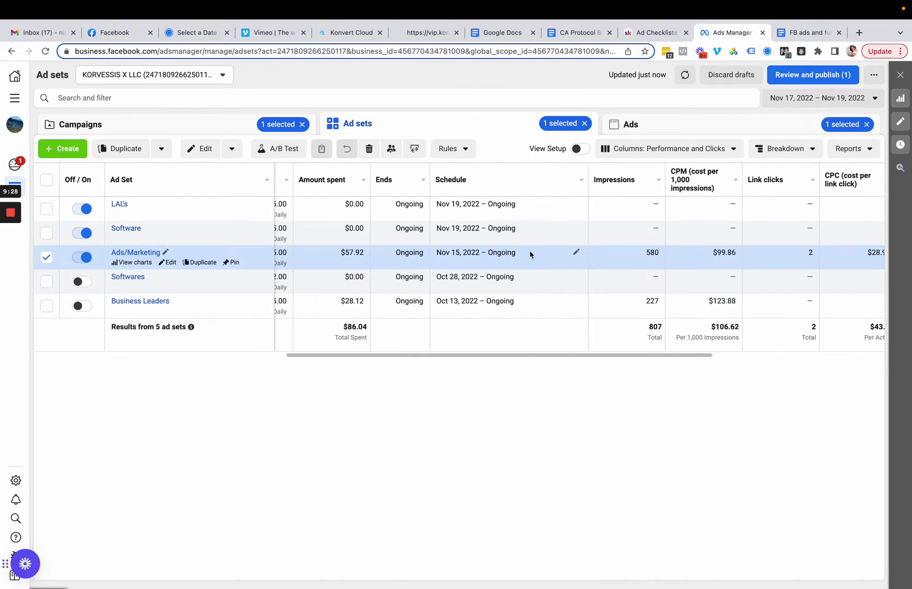
scroll(501, 261, right, 4)
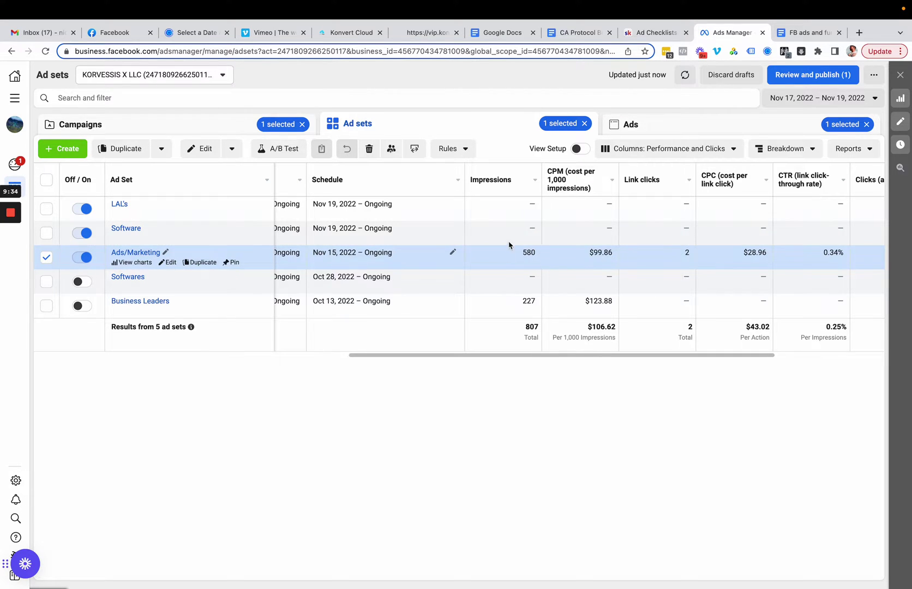
scroll(532, 264, right, 4)
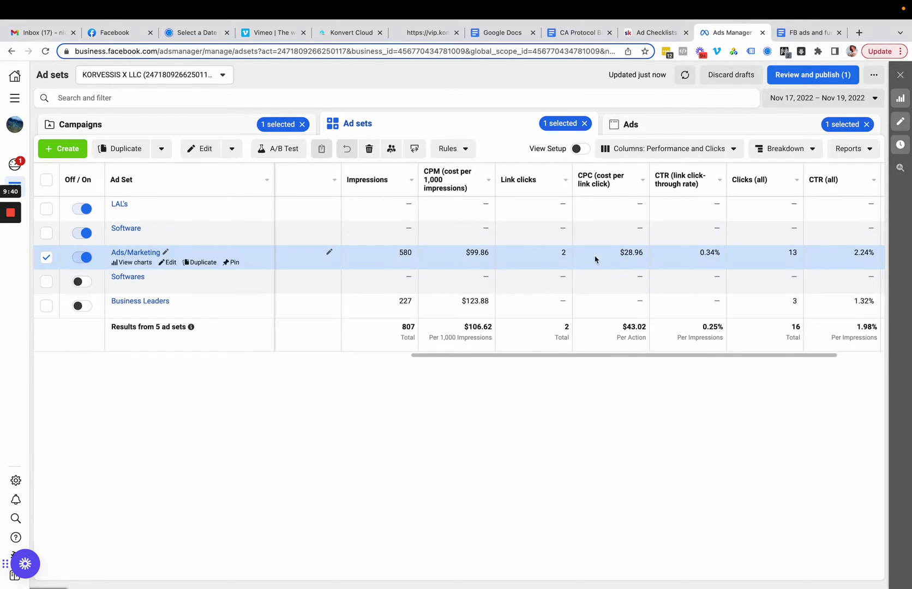
Examine the Ads/Marketing ad set's remaining click metrics, highlighting its CPC and CPM values.
scroll(646, 260, right, 4)
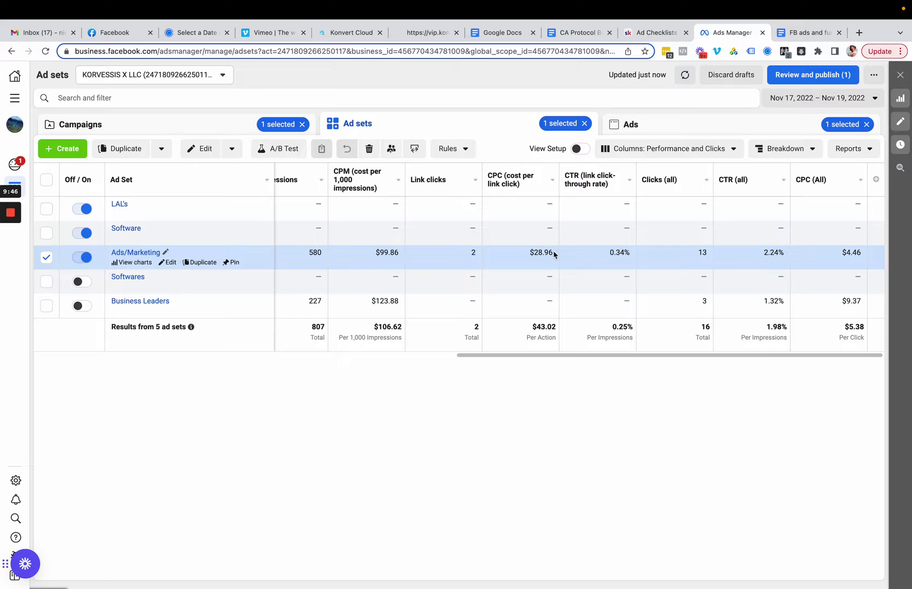
drag(555, 254, 527, 255)
drag(397, 252, 374, 251)
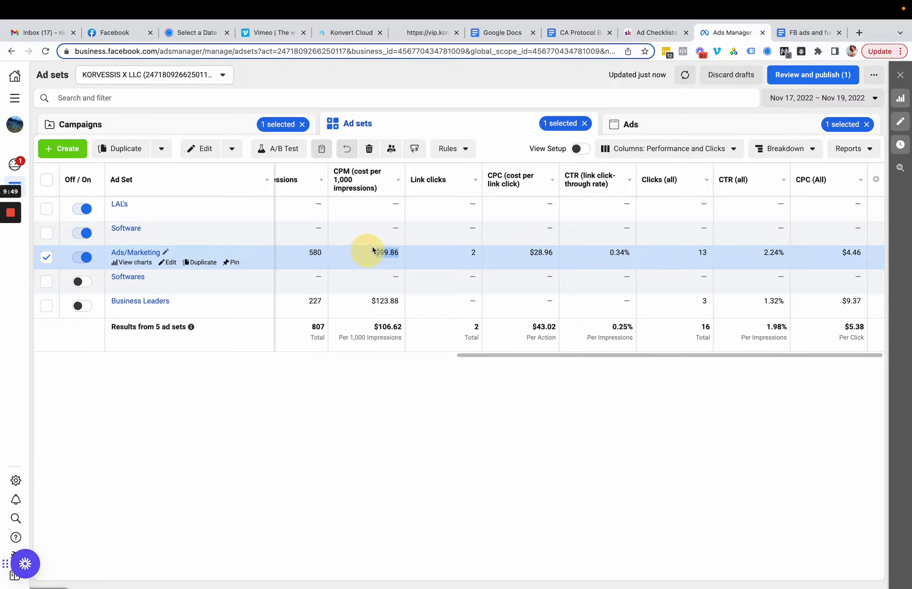
Set the ad sets' date range to Maximum, covering Jan 8, 2020 – Nov 20, 2022.
click(828, 103)
click(835, 136)
scroll(428, 260, left, 5)
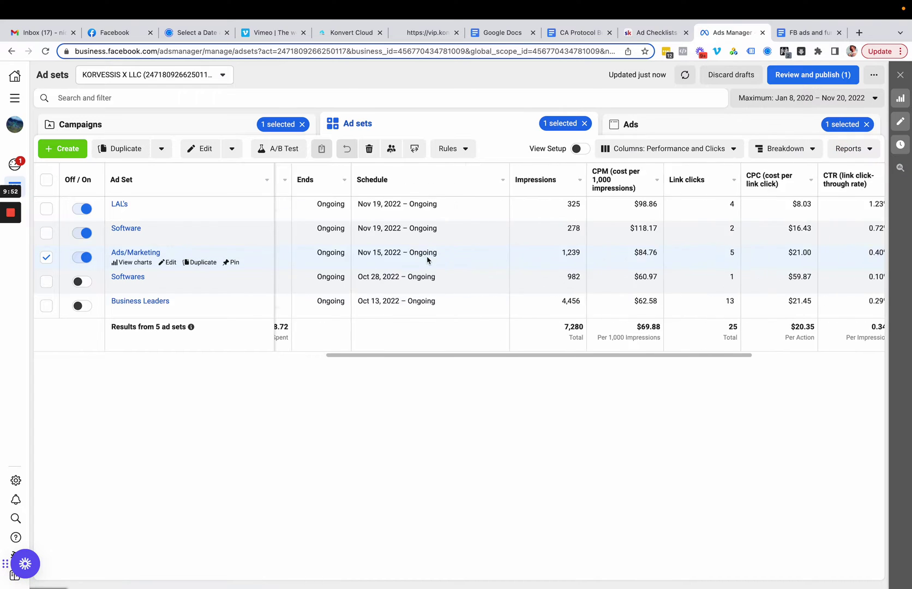
scroll(427, 260, left, 5)
Go to the campaigns, deselect IGDM's - CA Protocol and look through the full list of campaigns.
click(152, 119)
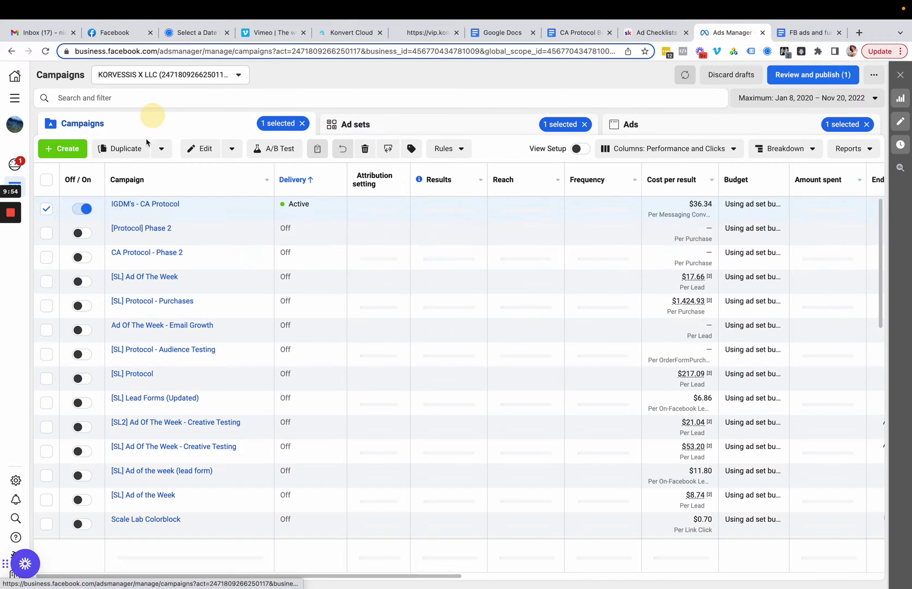
click(46, 208)
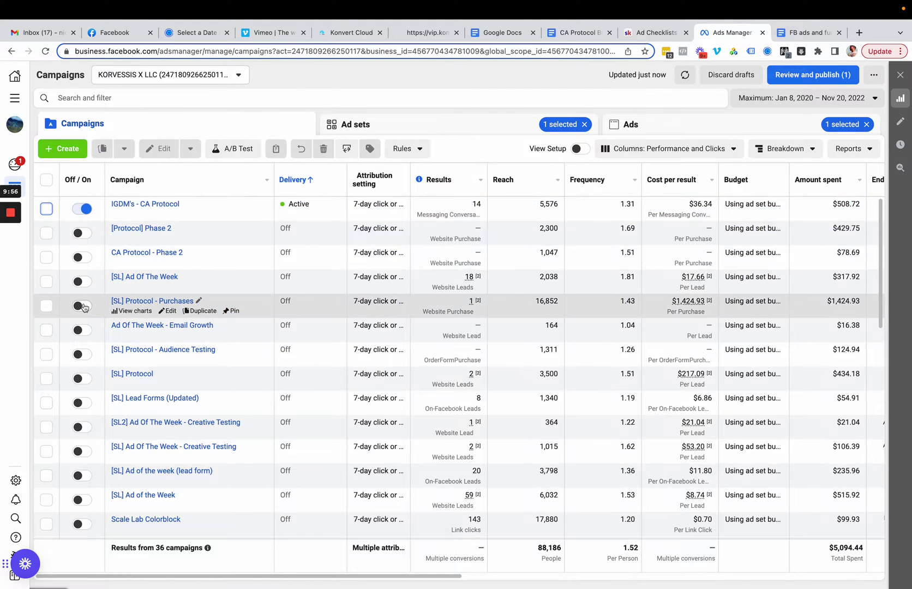
scroll(87, 373, down, 5)
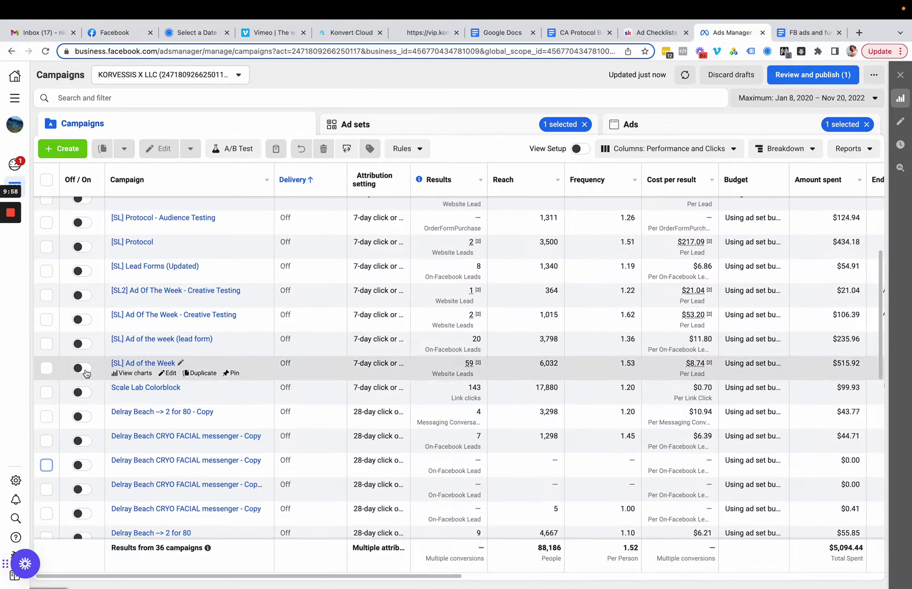
scroll(86, 374, down, 1)
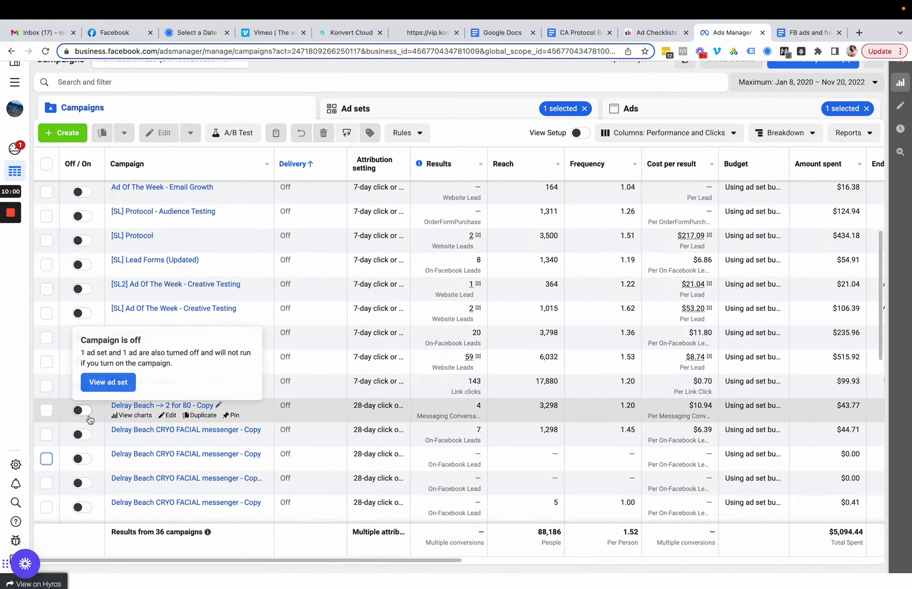
scroll(87, 414, up, 6)
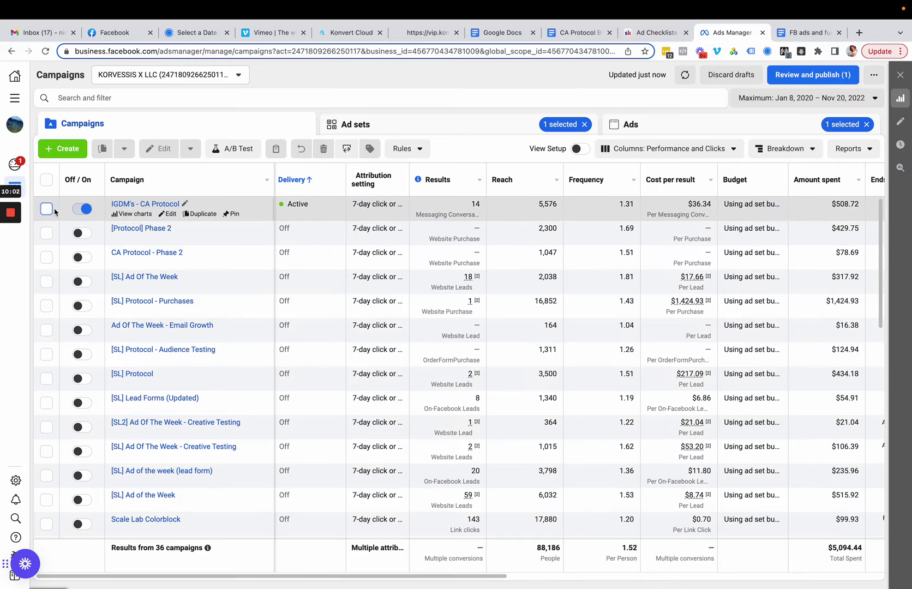
Reselect the IGDM's - CA Protocol campaign and examine the CPM, link clicks, CPC and CTR of its Blunt Post - CA2 ad.
click(47, 209)
click(365, 125)
click(633, 124)
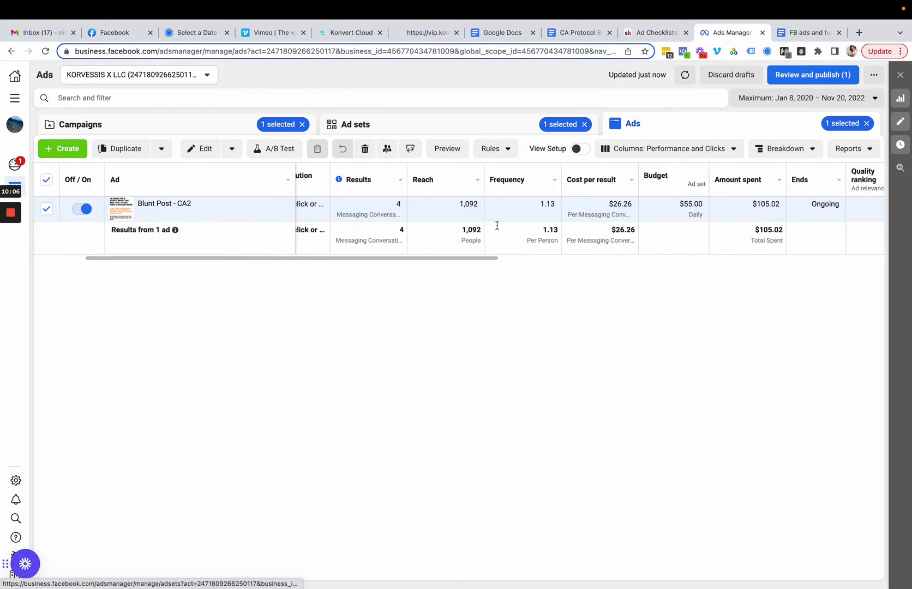
scroll(498, 225, right, 10)
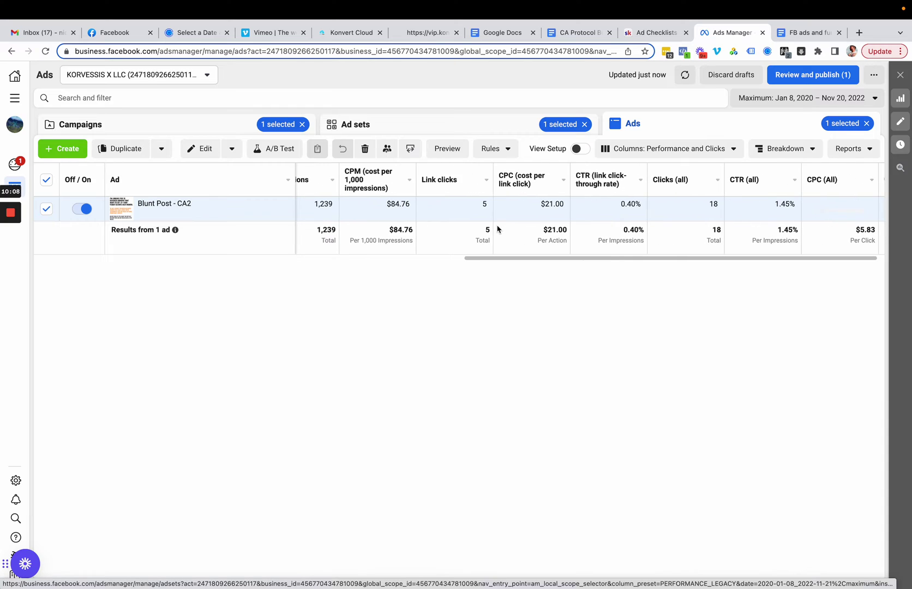
scroll(497, 229, right, 2)
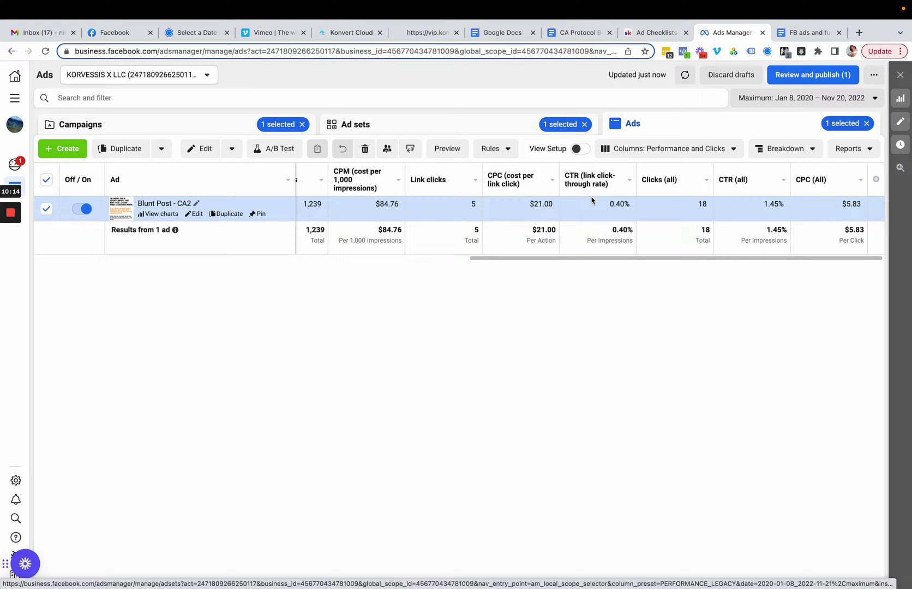
Return to the campaign list and review the campaigns' metrics over the maximum date range.
click(224, 125)
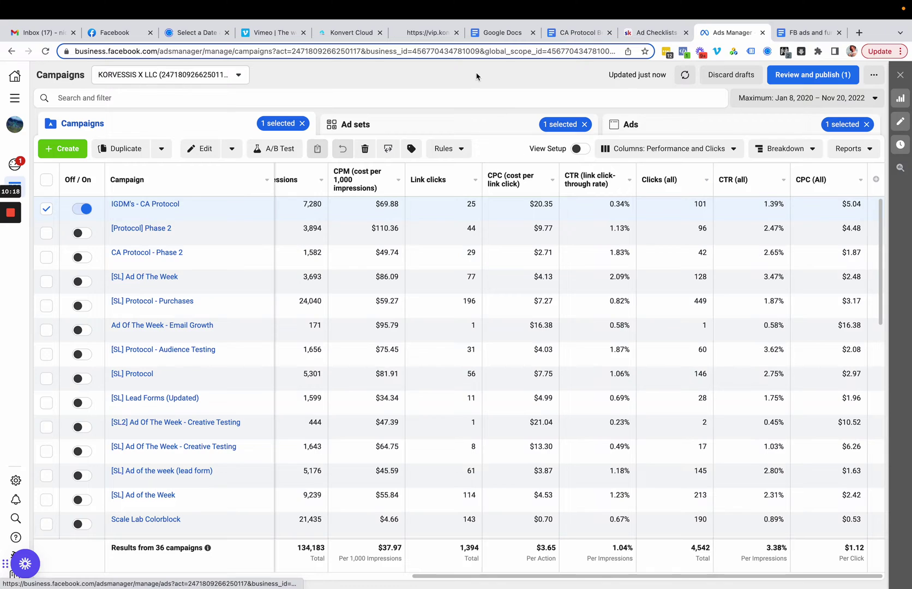
scroll(449, 228, left, 10)
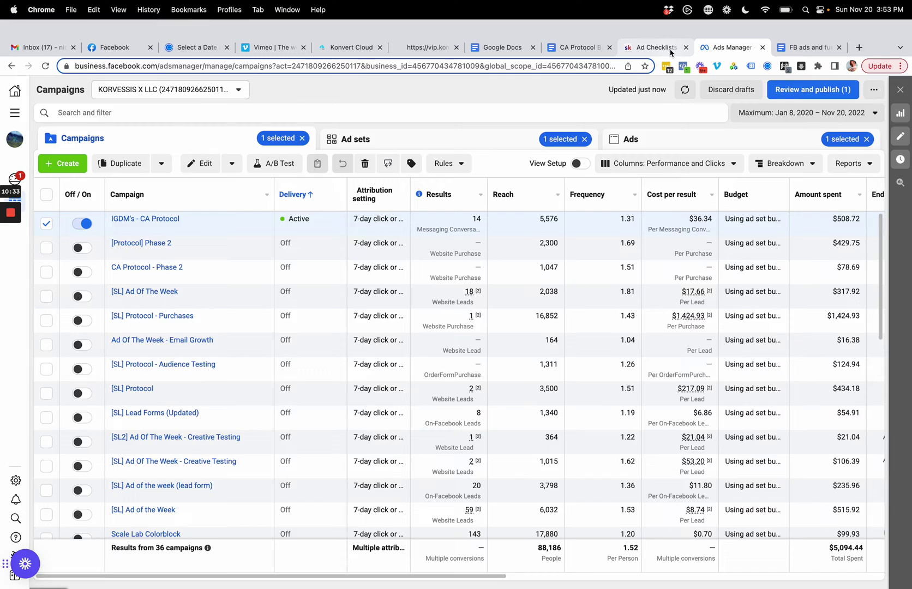
Switch to the Skool classroom and expand the Build Your Funnel section of the 24/7 CA Protocol course.
click(671, 52)
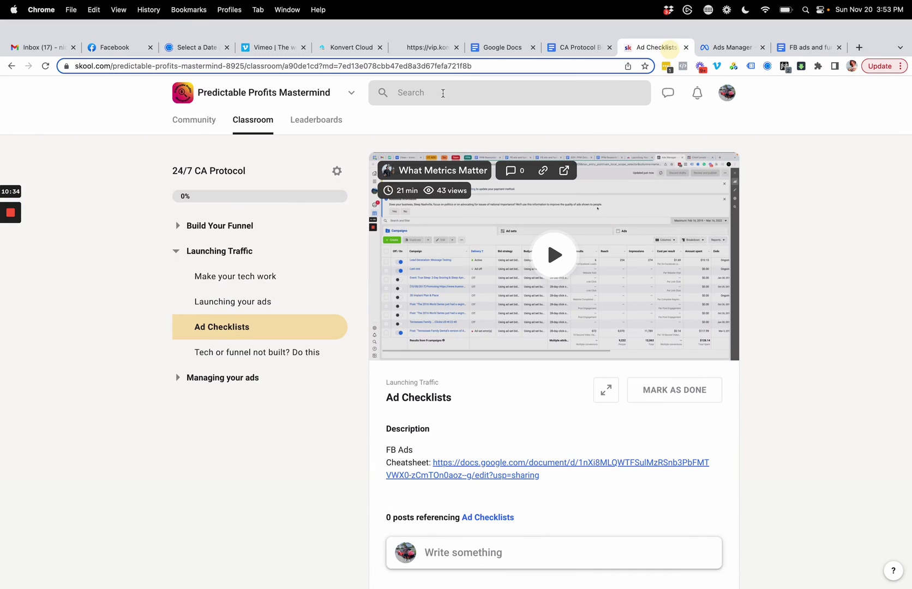
click(207, 212)
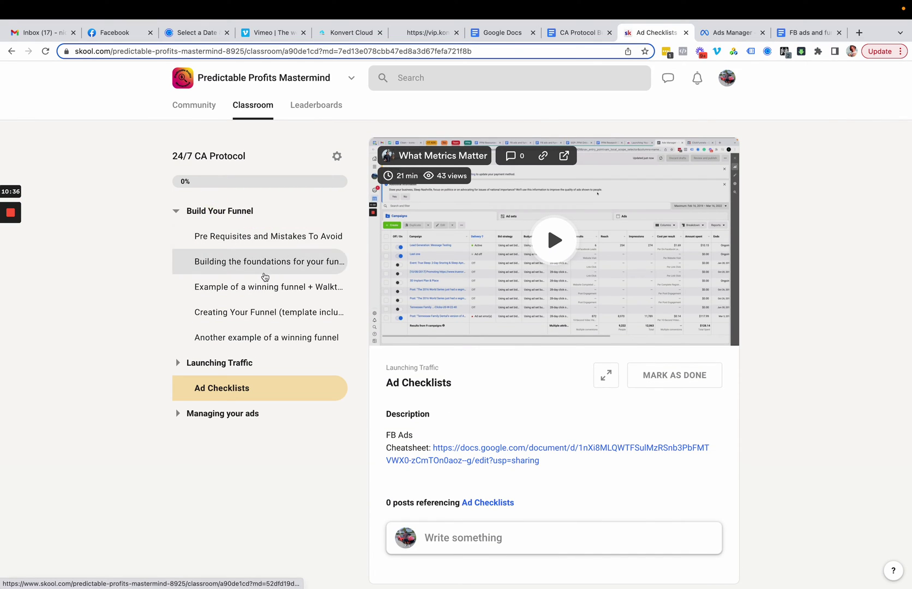